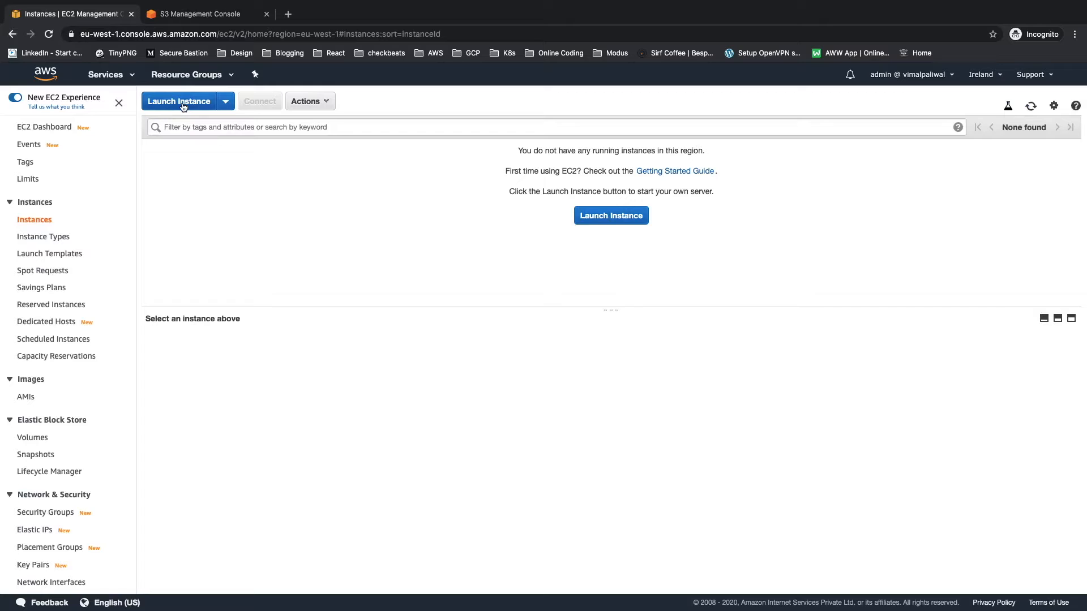
Step: Start launching an EC2 instance from the 64-bit x86 Amazon Linux 2 AMI with the t2.micro instance type
left_click(183, 106)
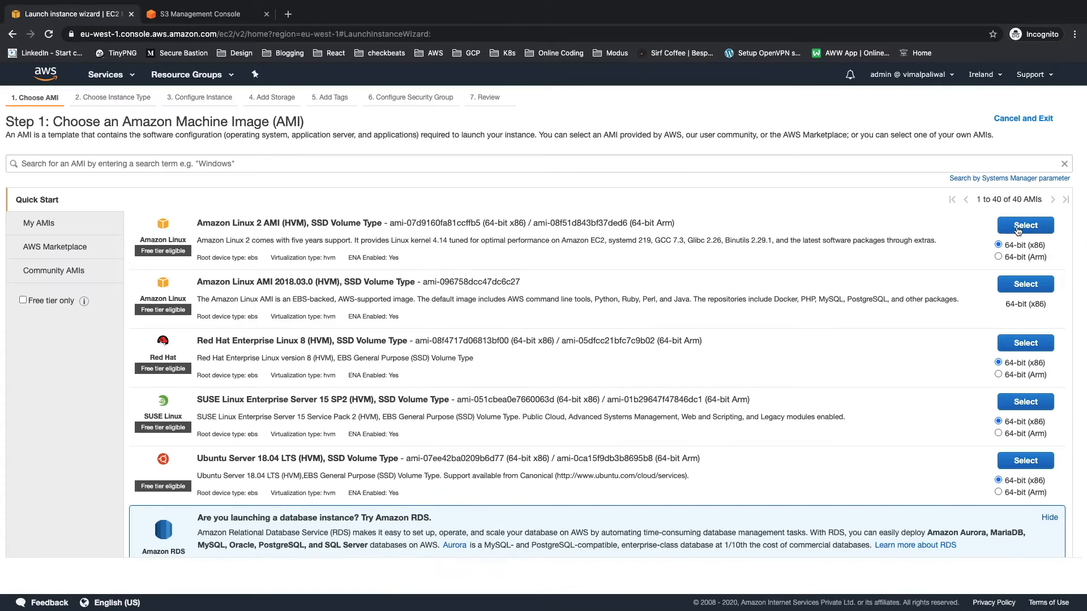
left_click(1017, 226)
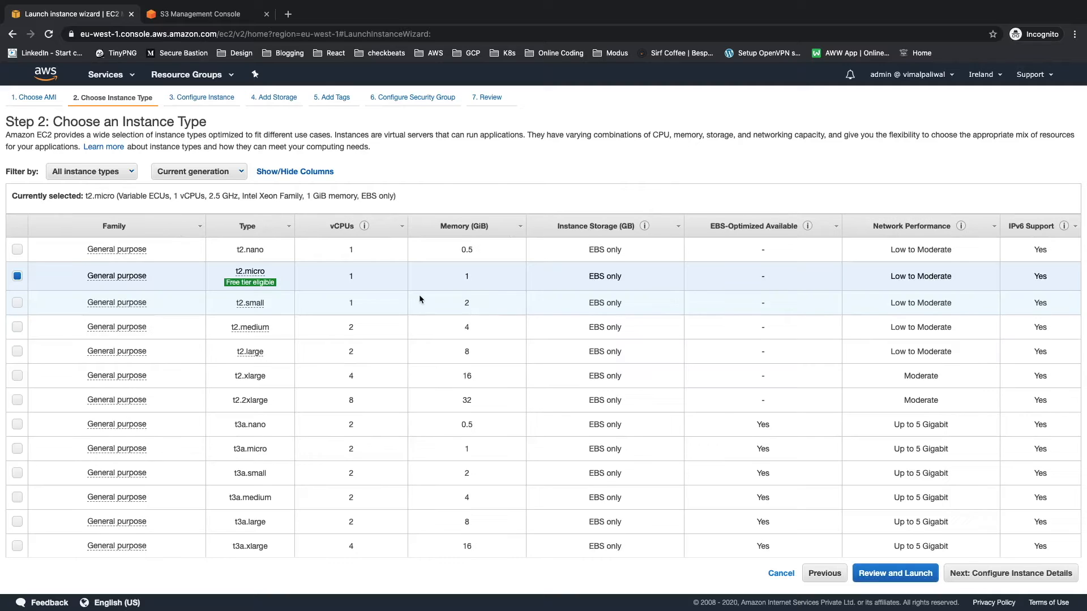
left_click(1013, 577)
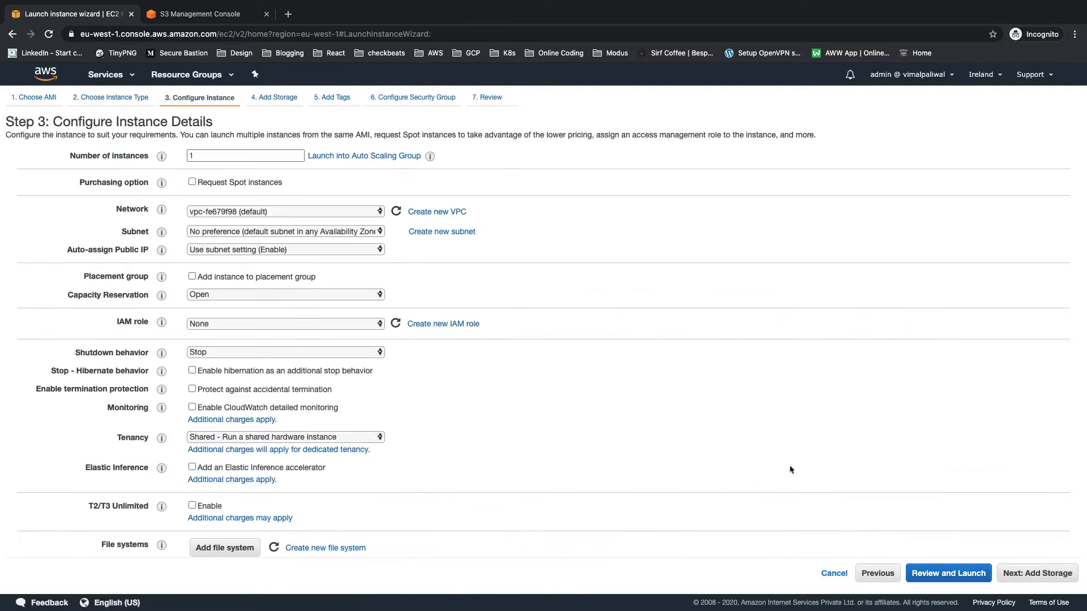
Step: Place the instance in the demo-vpc network and its public subnet demo-vpc-pub-sub-eu-west-1a
left_click(340, 212)
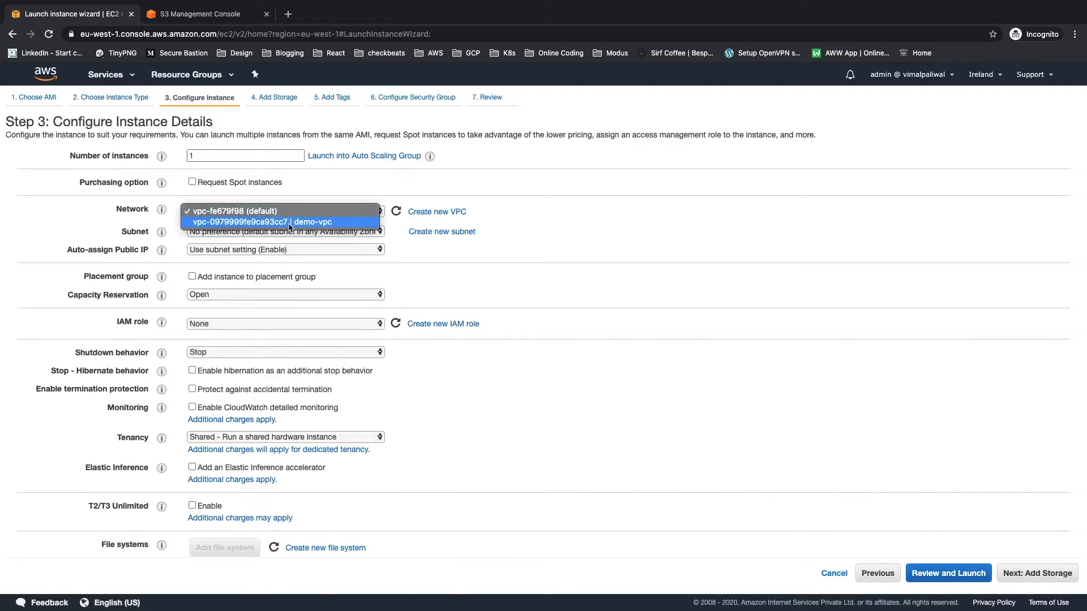
left_click(289, 220)
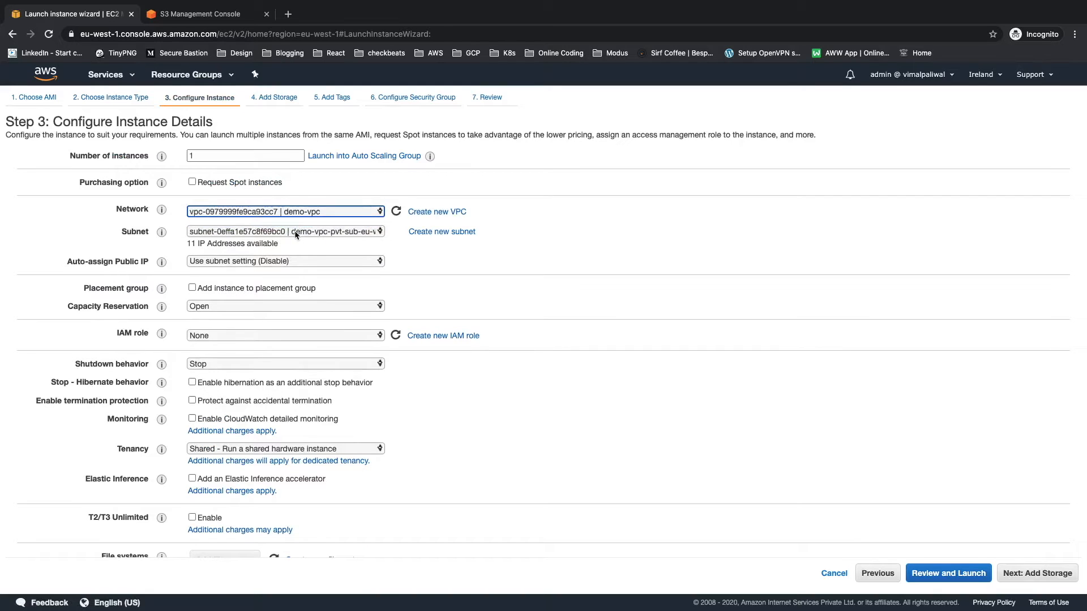
left_click(295, 234)
left_click(300, 243)
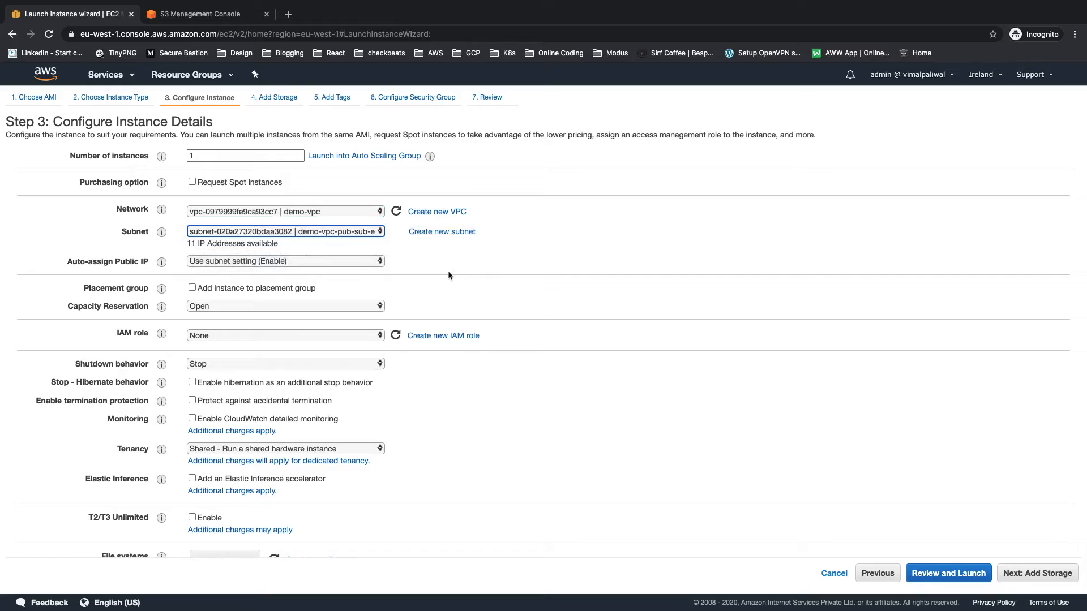
Step: Assign the ec2-ssm-role IAM role to the instance and proceed to the storage settings
left_click(356, 338)
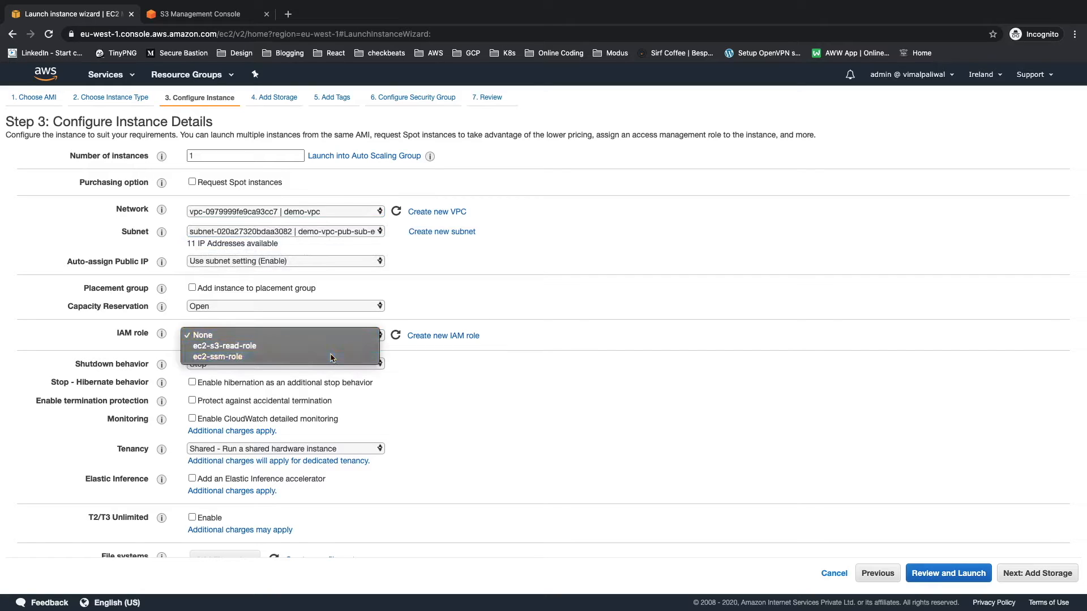
left_click(335, 356)
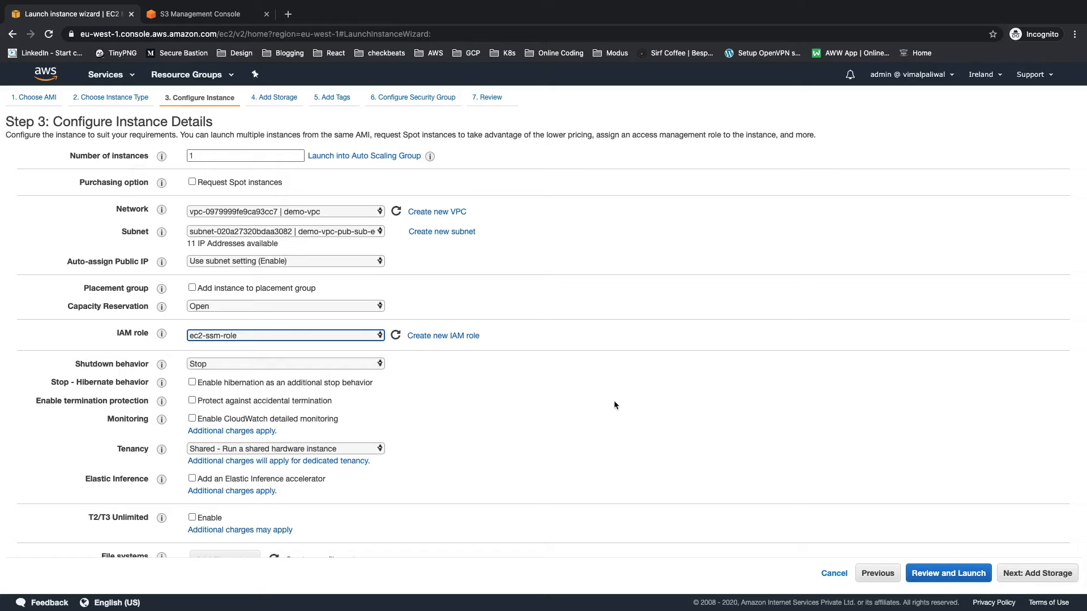
scroll(615, 404, "down", 5)
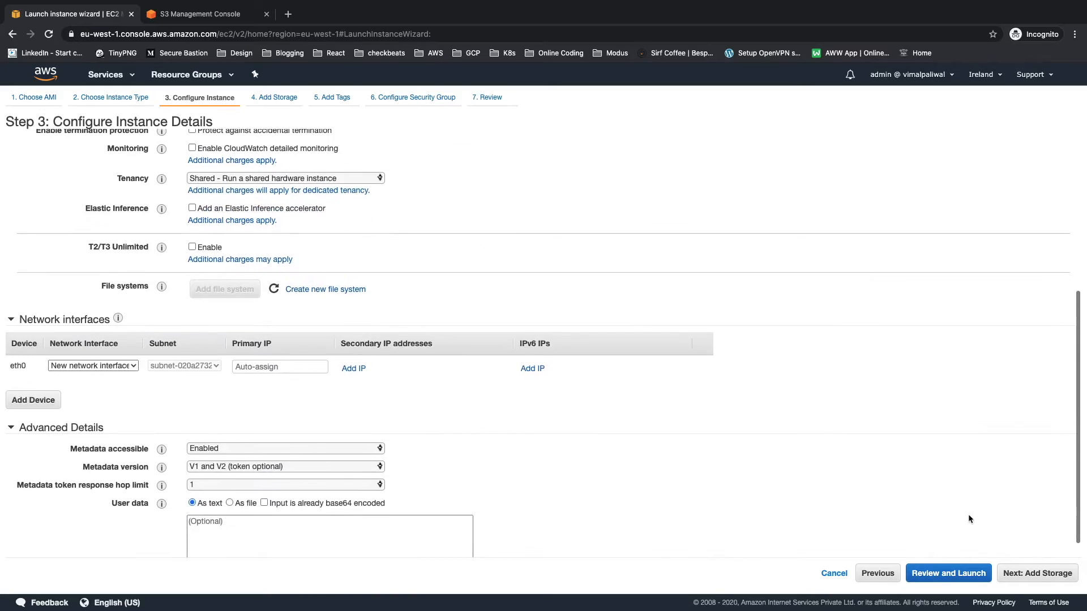
left_click(1047, 574)
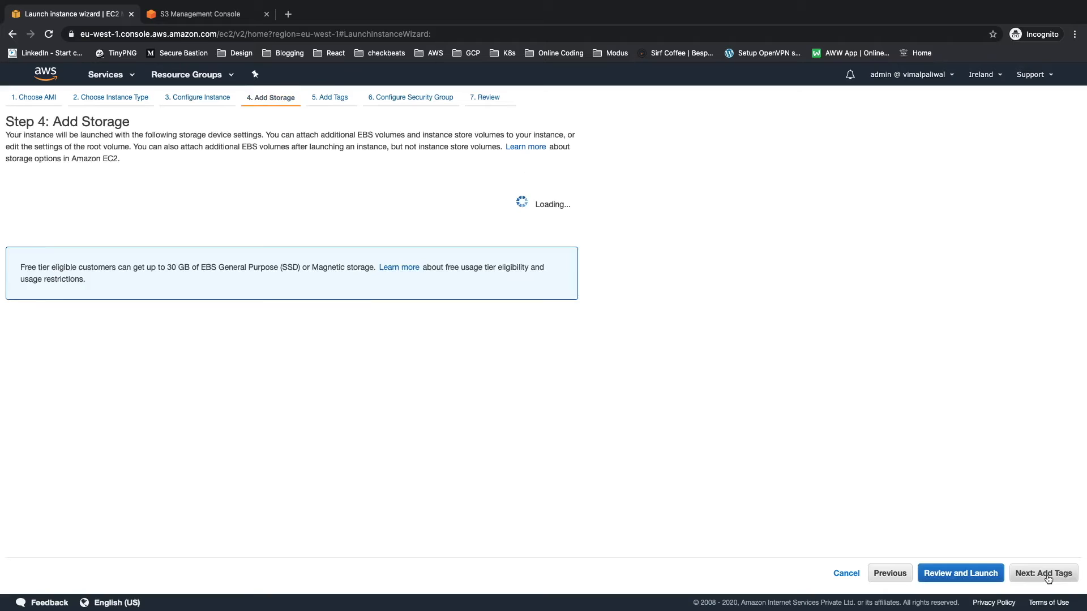
Step: Keep the default storage, set the instance's Name tag to "S3 Demo" and continue to the security group configuration
left_click(1047, 574)
left_click(410, 233)
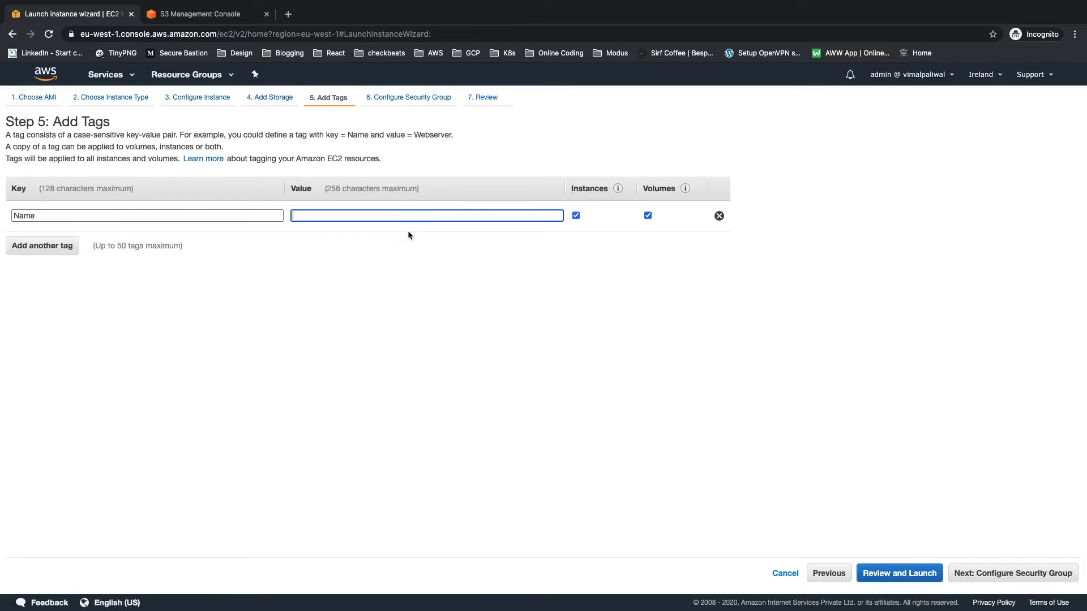
type("S3")
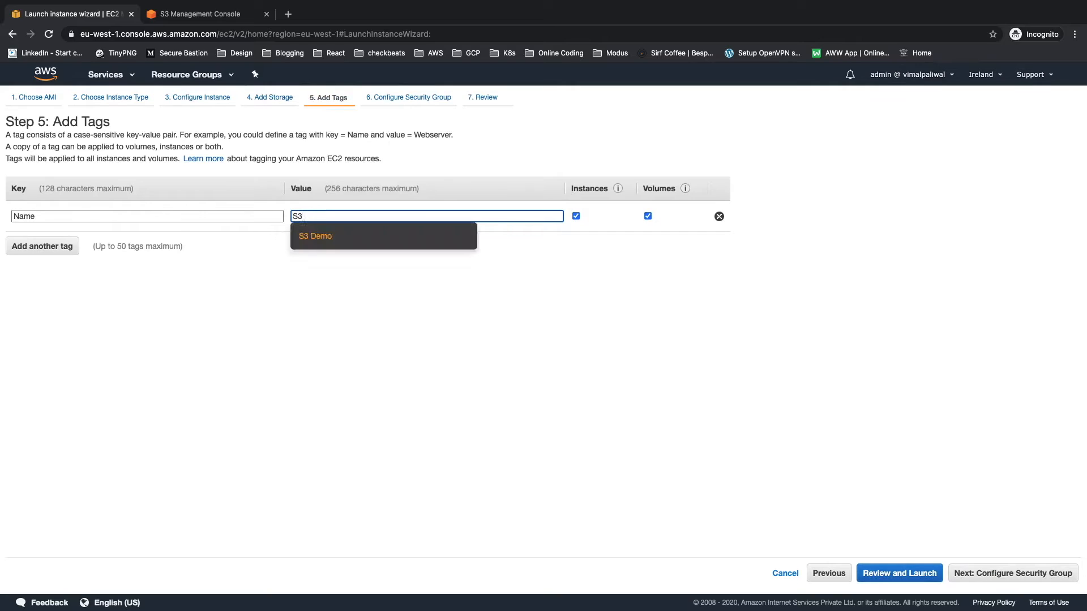
type(" Demo")
left_click(304, 236)
left_click(1036, 573)
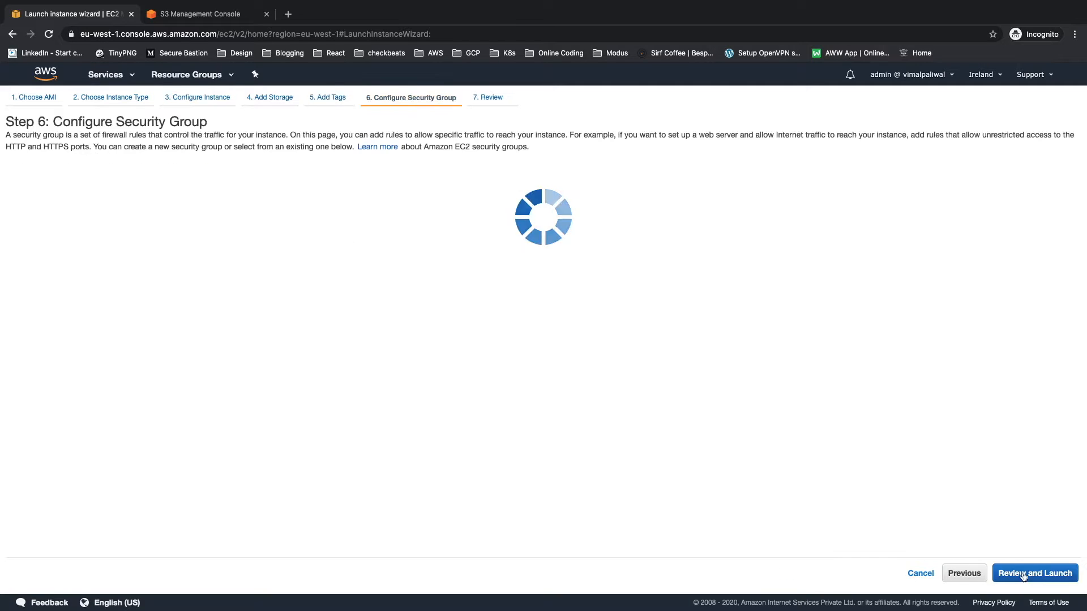
Step: Create a new security group named s3-demo-sg with the description "Security group for S3 demo"
left_click(232, 182)
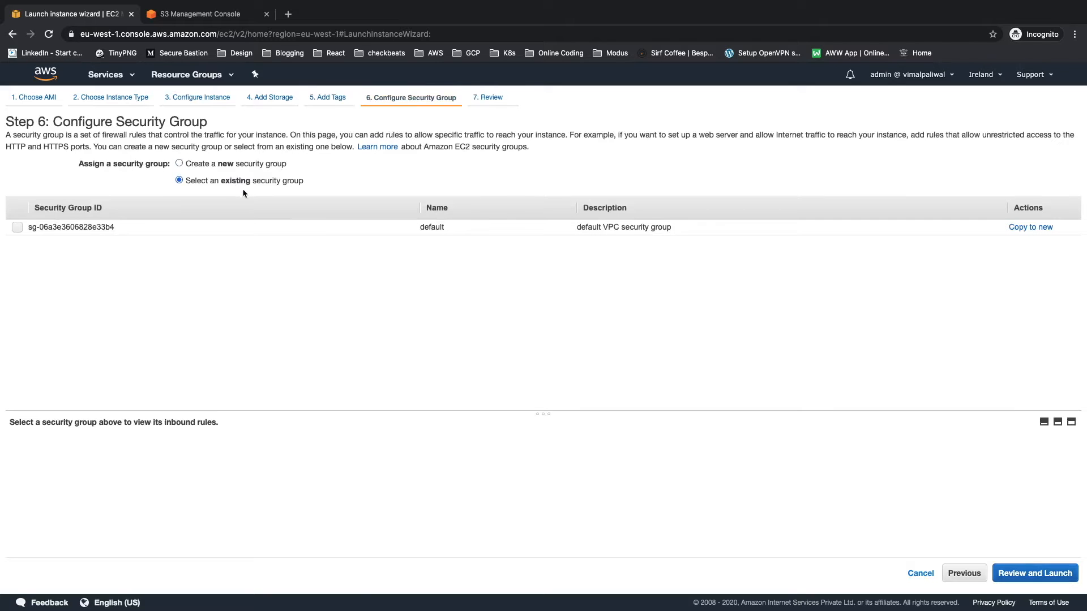
left_click(179, 164)
triple_click(274, 199)
type("s3-demo-sg")
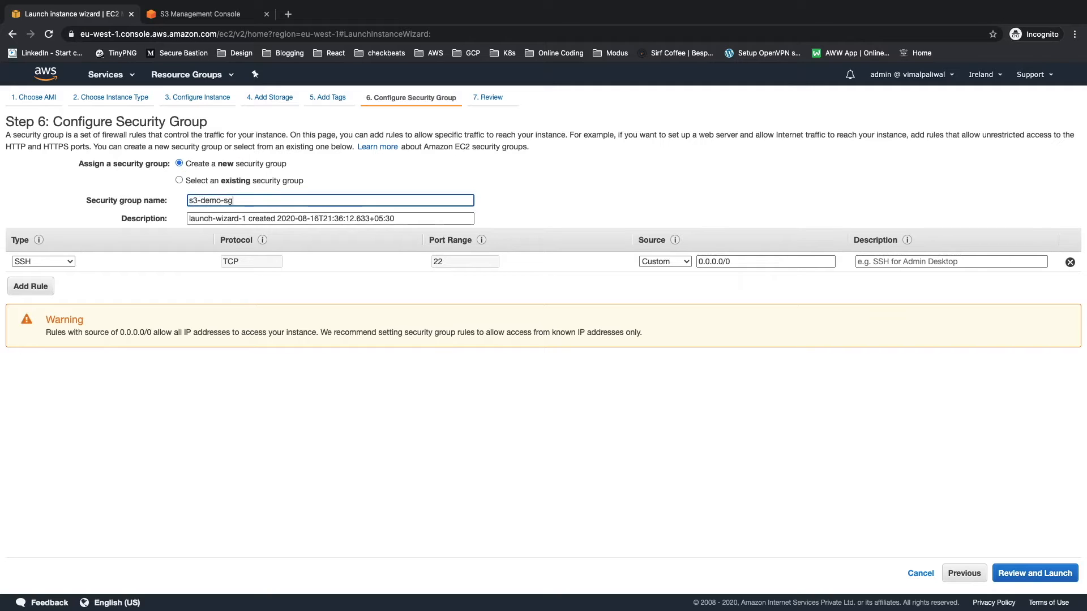
key("Tab")
type("Secueri")
key("super+a")
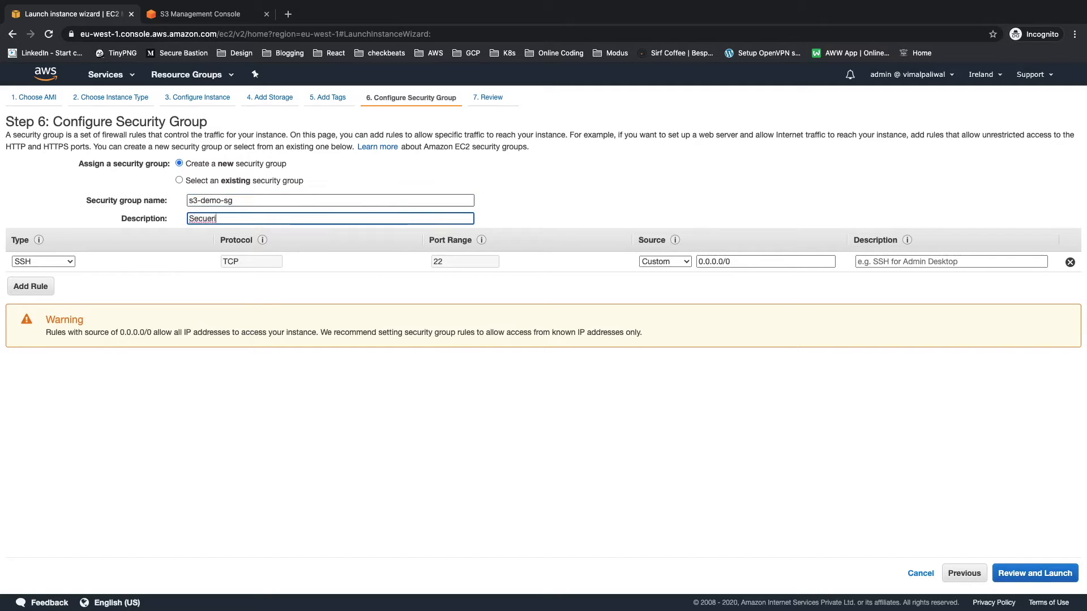
type("Security group for S3 demo")
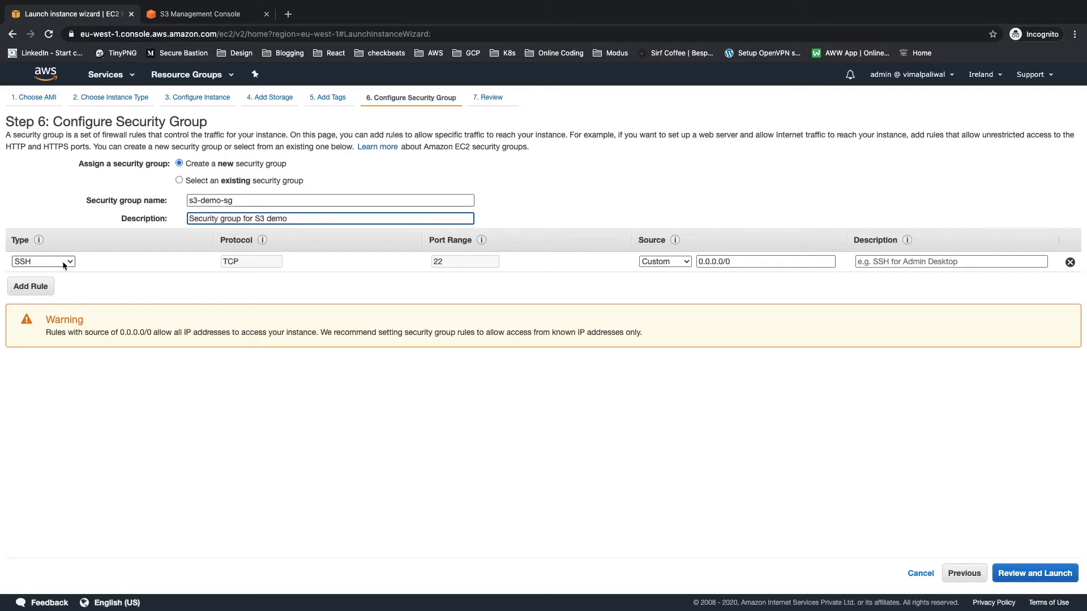
Step: Change the security group's inbound SSH rule to HTTP and proceed to the launch review
left_click(63, 265)
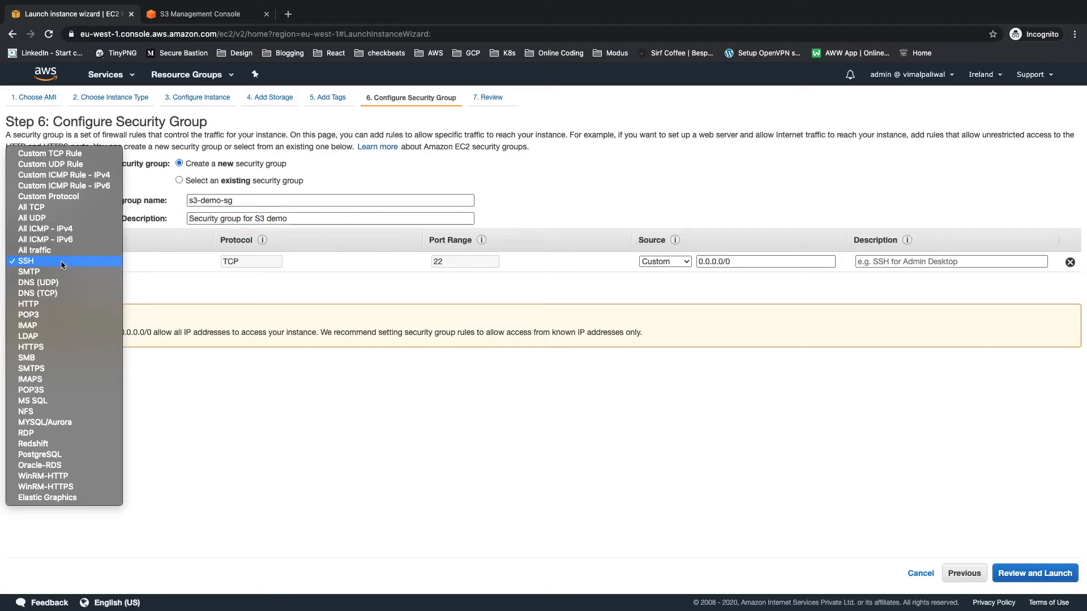
left_click(57, 304)
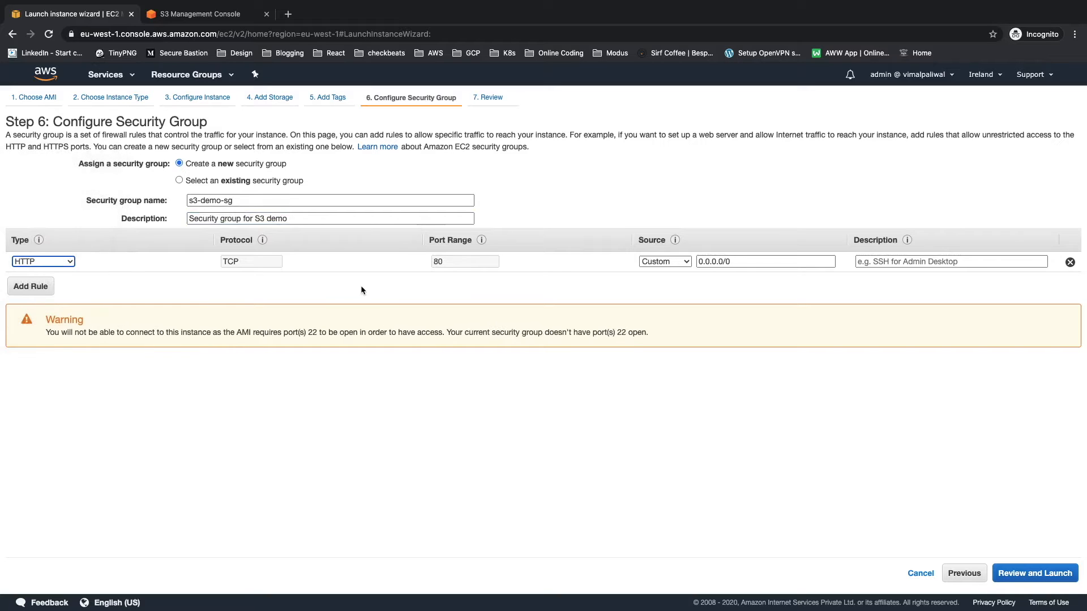
left_click(1043, 580)
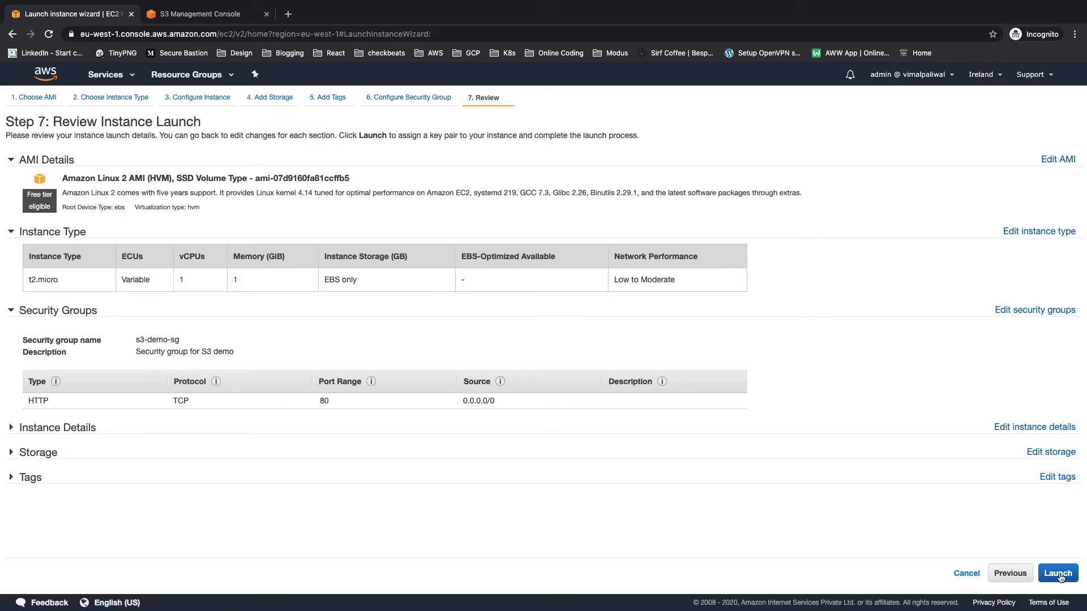
Step: Launch the instance without a key pair, acknowledging the access notice, and return to the instances list
left_click(1057, 573)
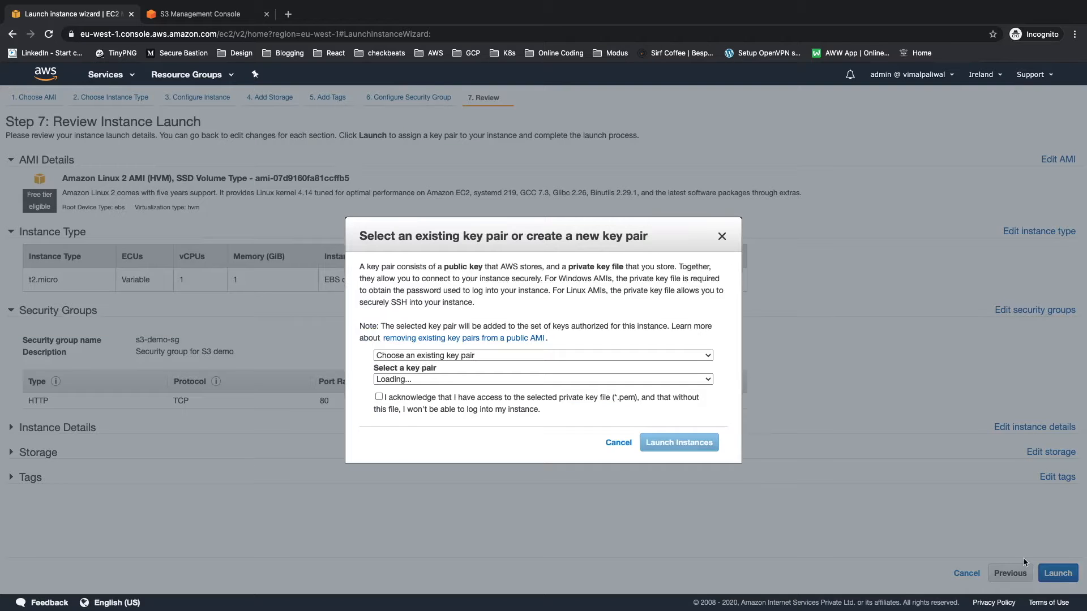
left_click(512, 355)
left_click(501, 376)
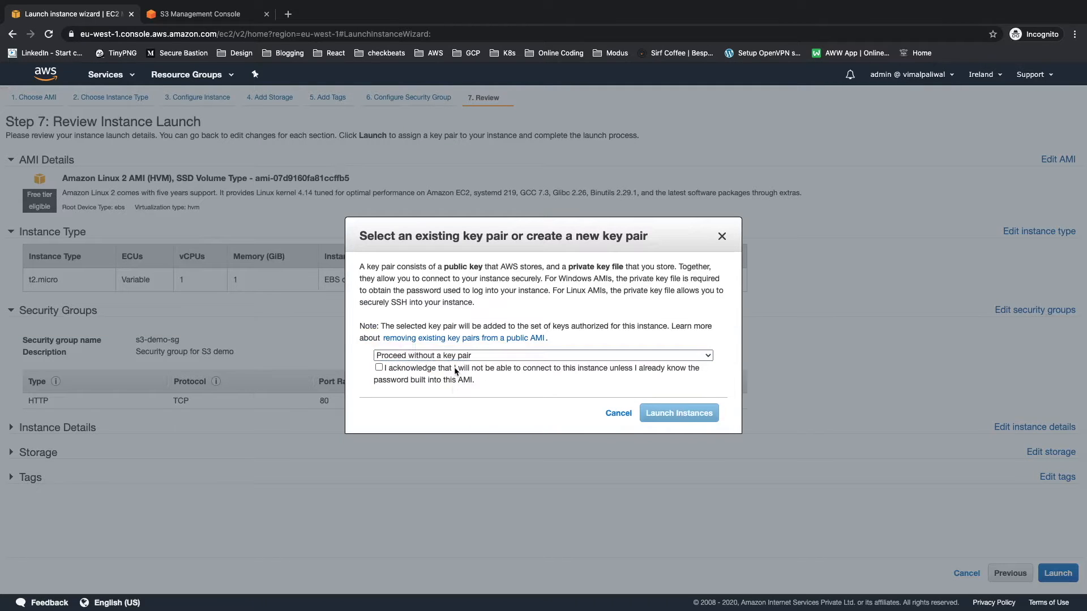
left_click(457, 369)
left_click(695, 416)
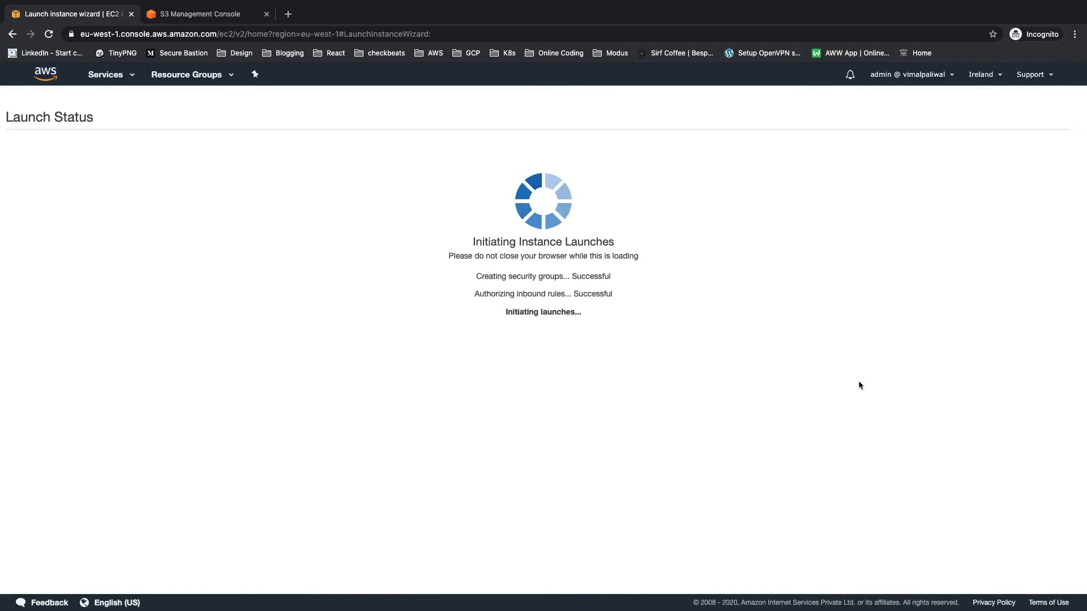
left_click(1044, 467)
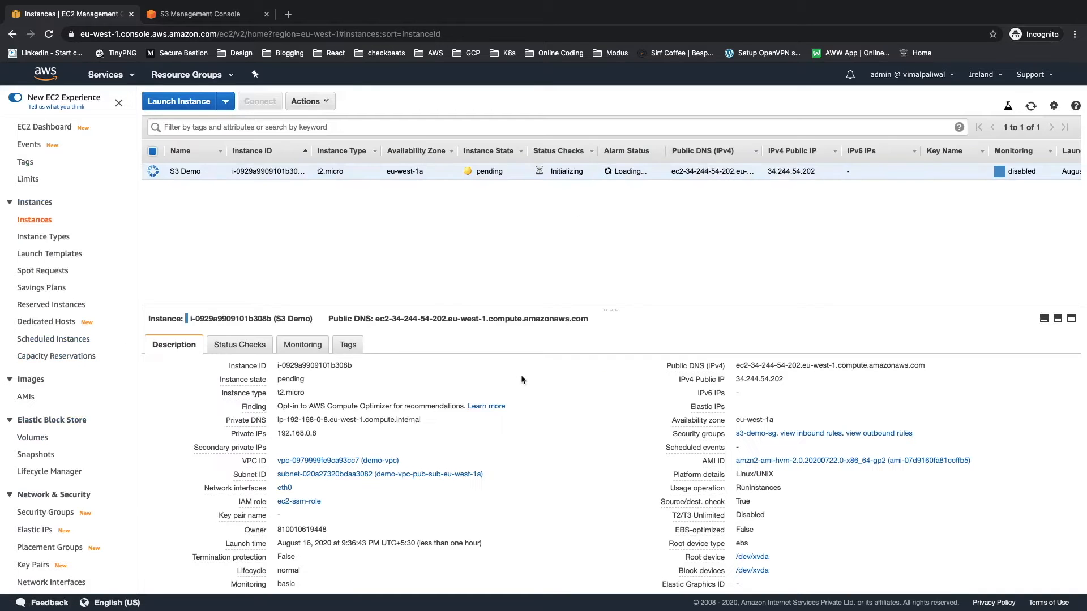
Step: In the S3 console, create a bucket named aws-with-vim-demo in the EU (Ireland) region
left_click(190, 15)
left_click(190, 240)
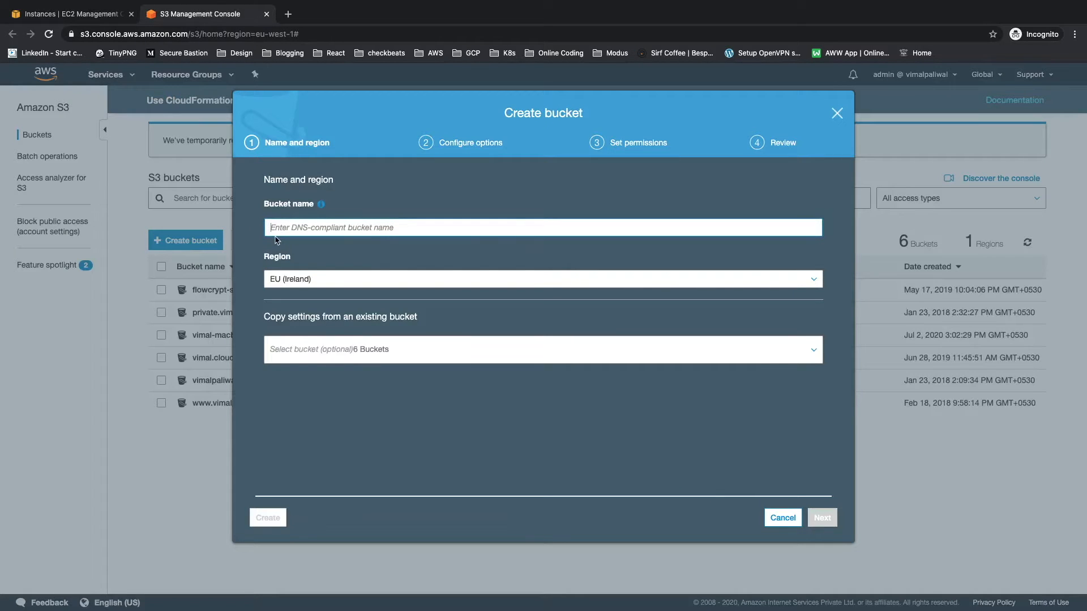
type("vm")
key("BackSpace")
key("BackSpace")
type("aws-with-vim-demo")
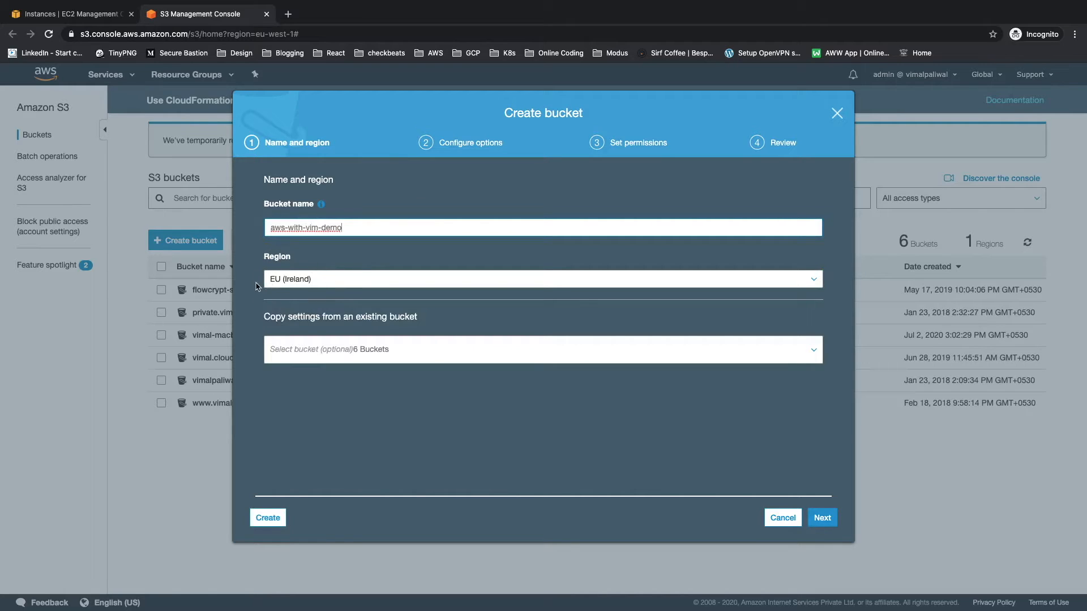
left_click(277, 517)
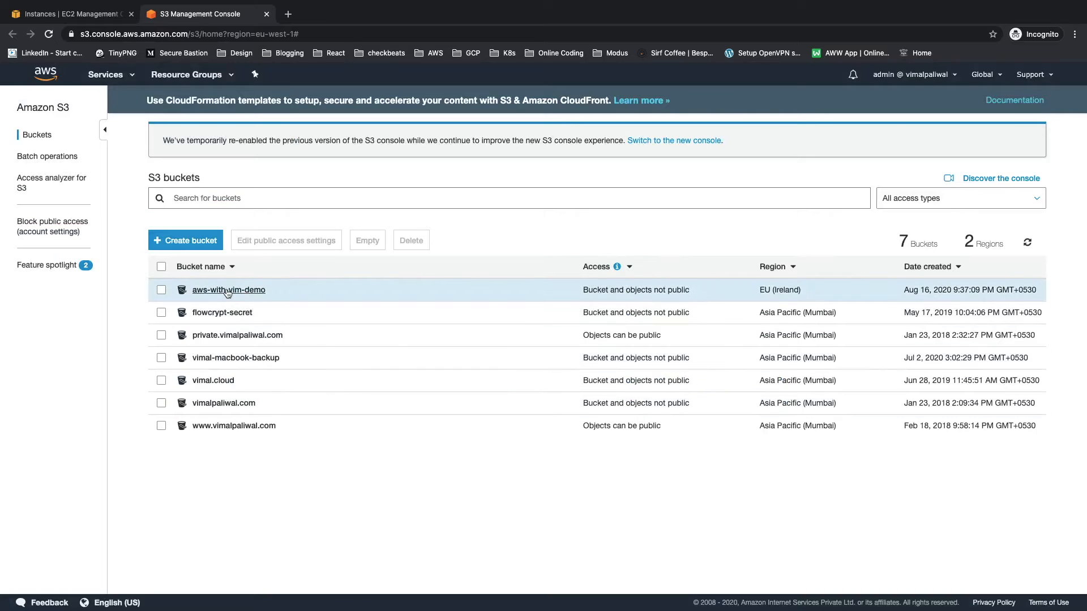
Step: Open the bucket policy editor in the permissions of aws-with-vim-demo and launch the AWS Policy Generator from it
left_click(228, 291)
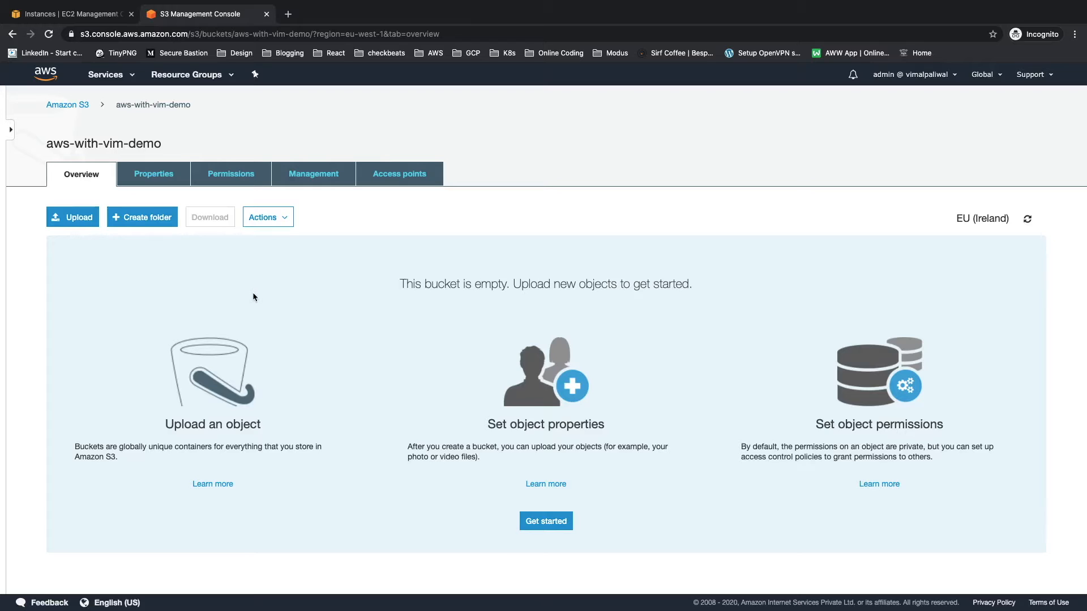
left_click(231, 176)
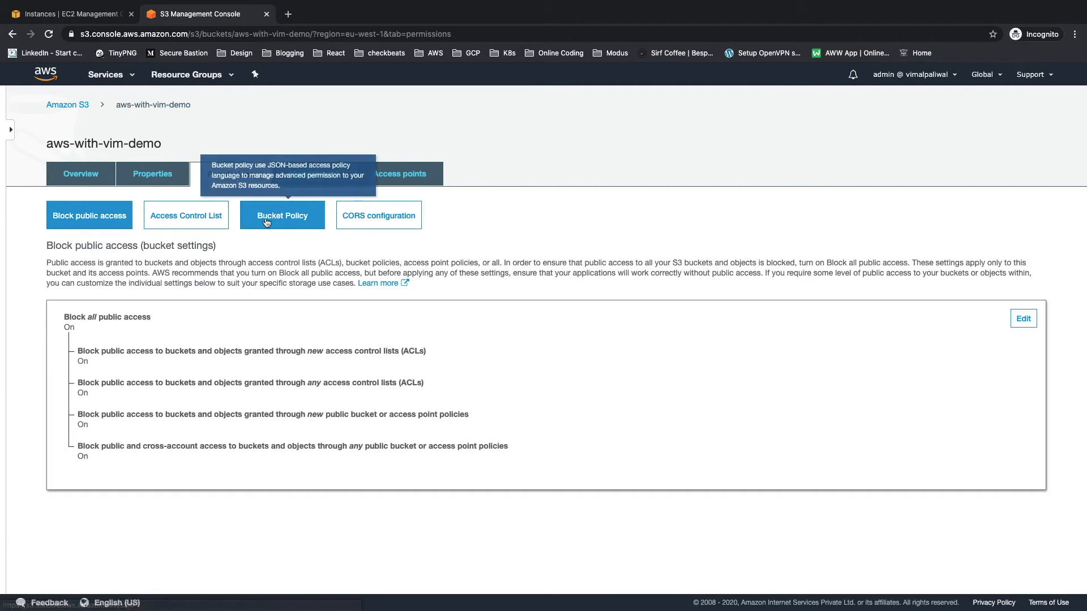
left_click(267, 223)
left_click(242, 414)
scroll(243, 413, "down", 2)
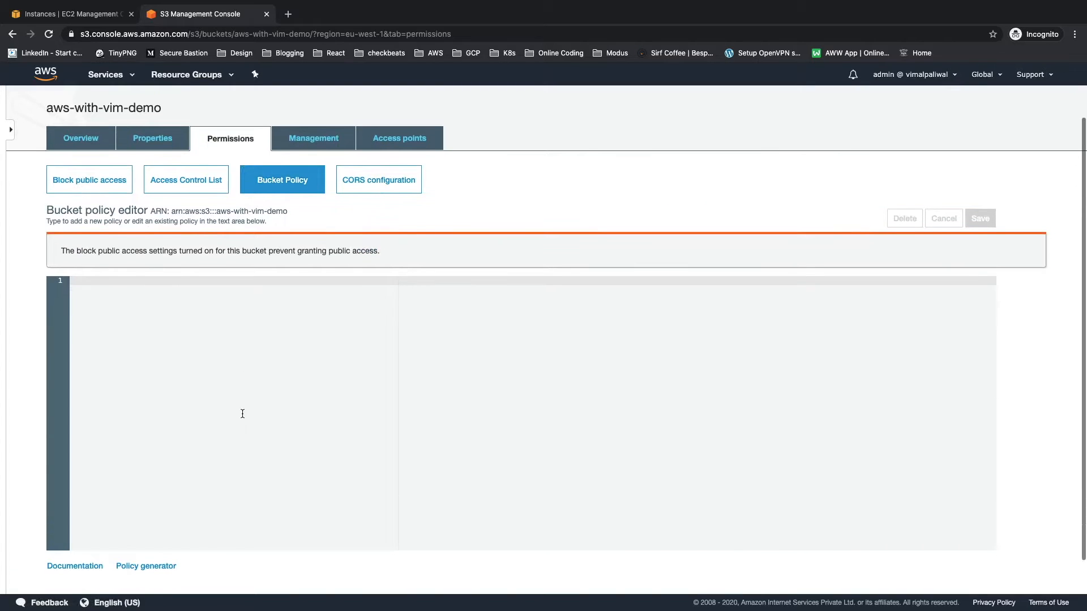
scroll(242, 414, "down", 2)
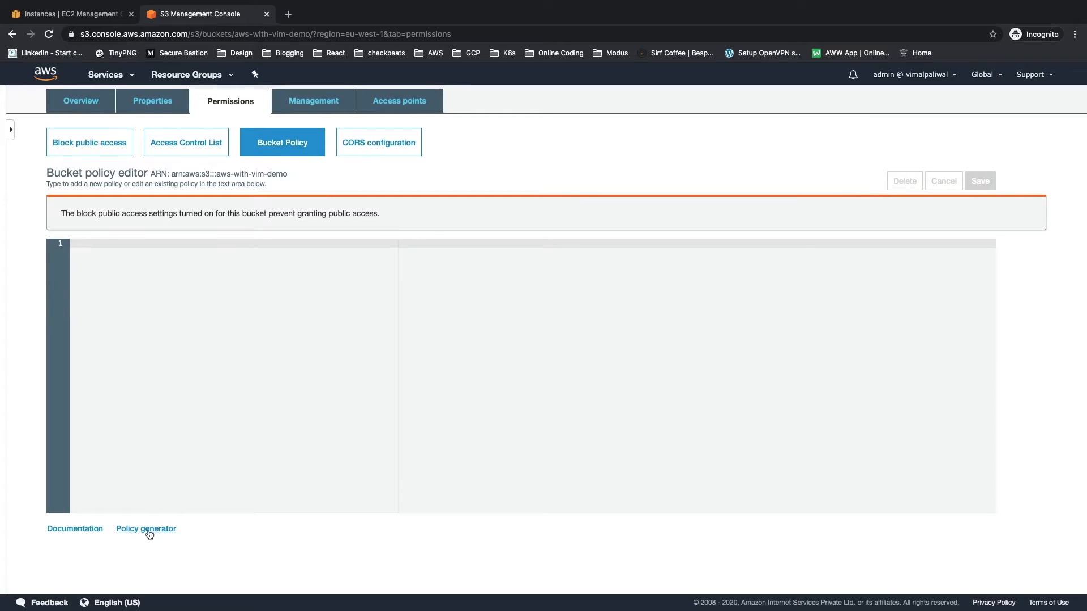
left_click(150, 530)
left_click(338, 16)
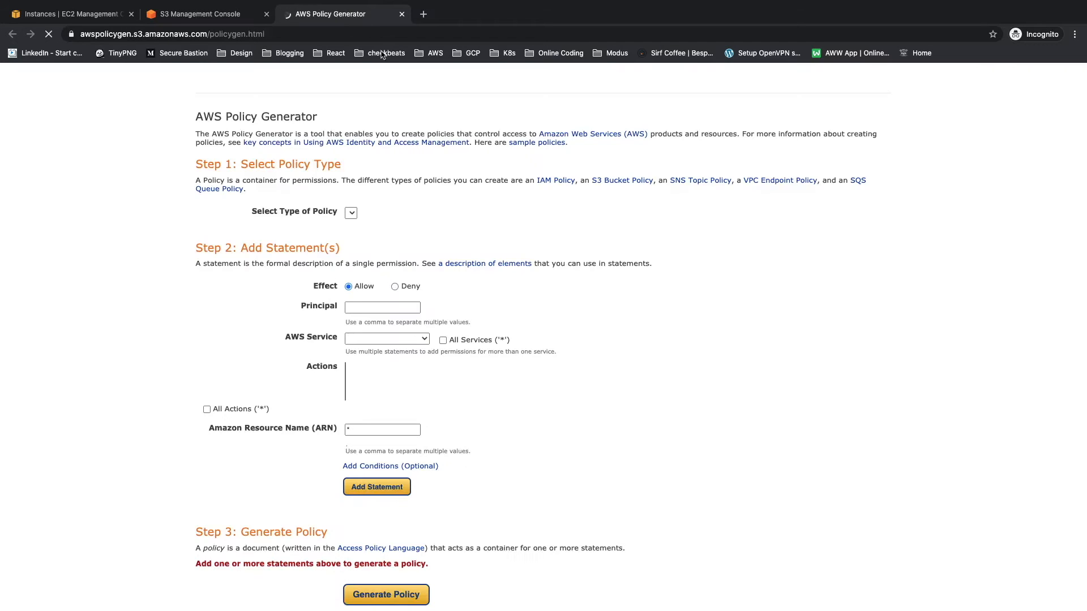
Step: Select S3 Bucket Policy as the policy type and set the statement's principal to *
left_click(388, 240)
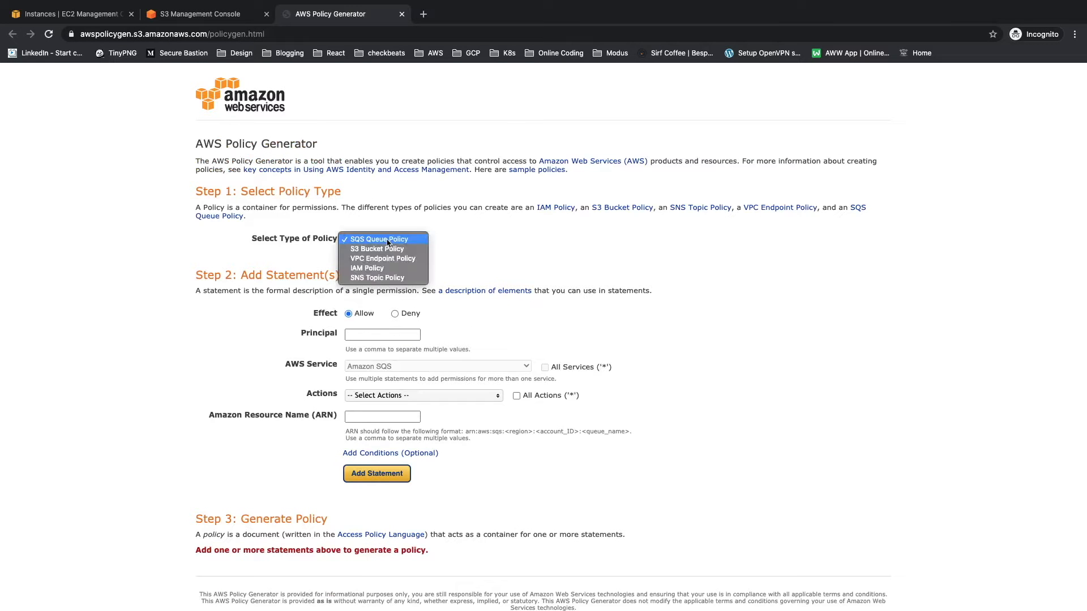
left_click(387, 249)
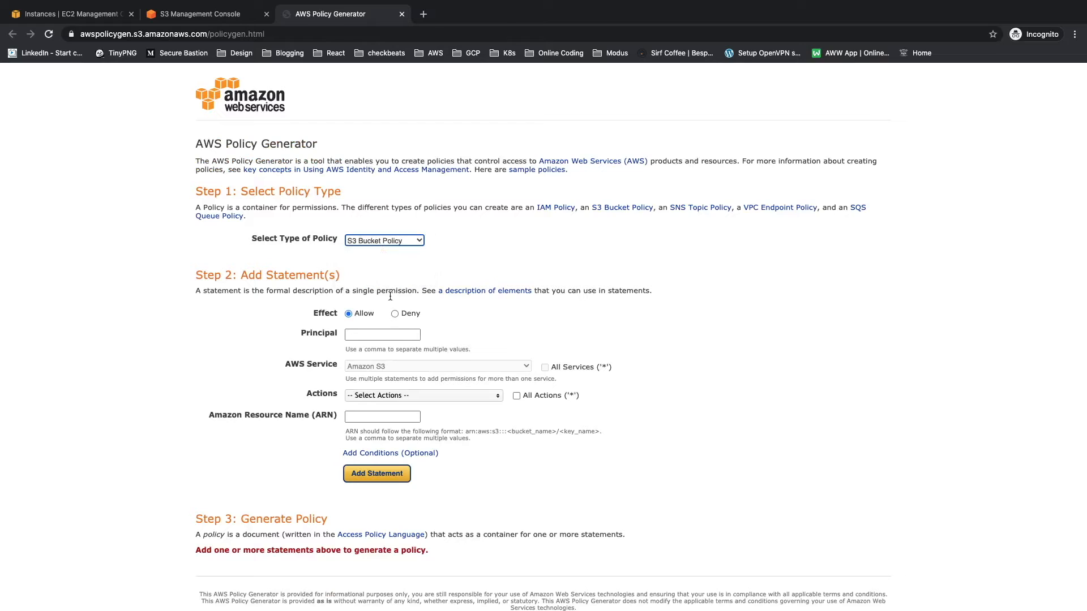
left_click(375, 335)
type("*")
key("Return")
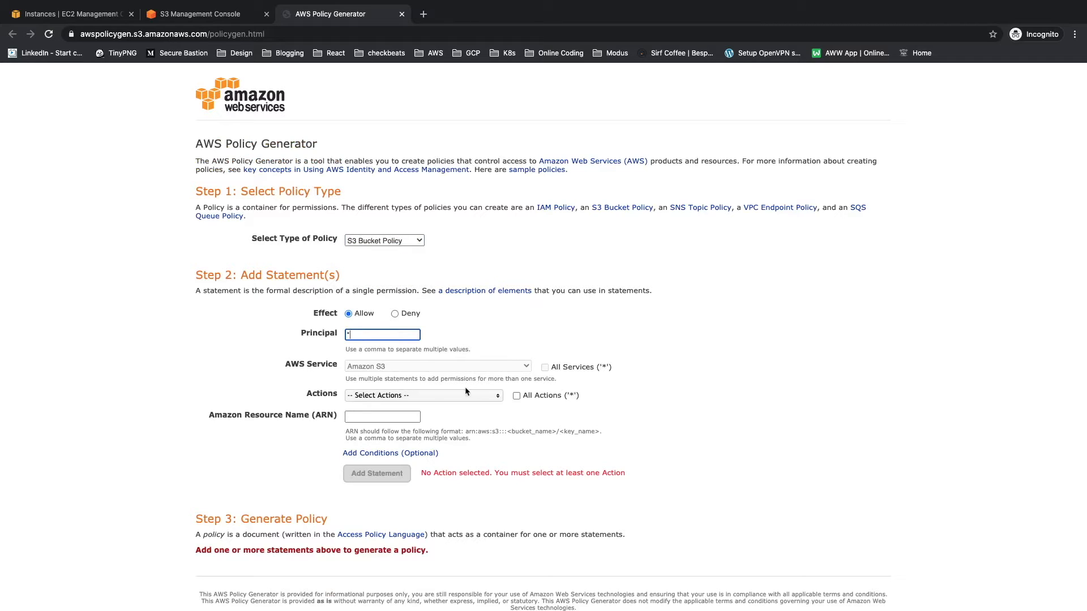
Step: Allow all actions in the statement and enter the aws-with-vim-demo bucket's ARN, copied from the bucket policy editor, as its resource
left_click(517, 395)
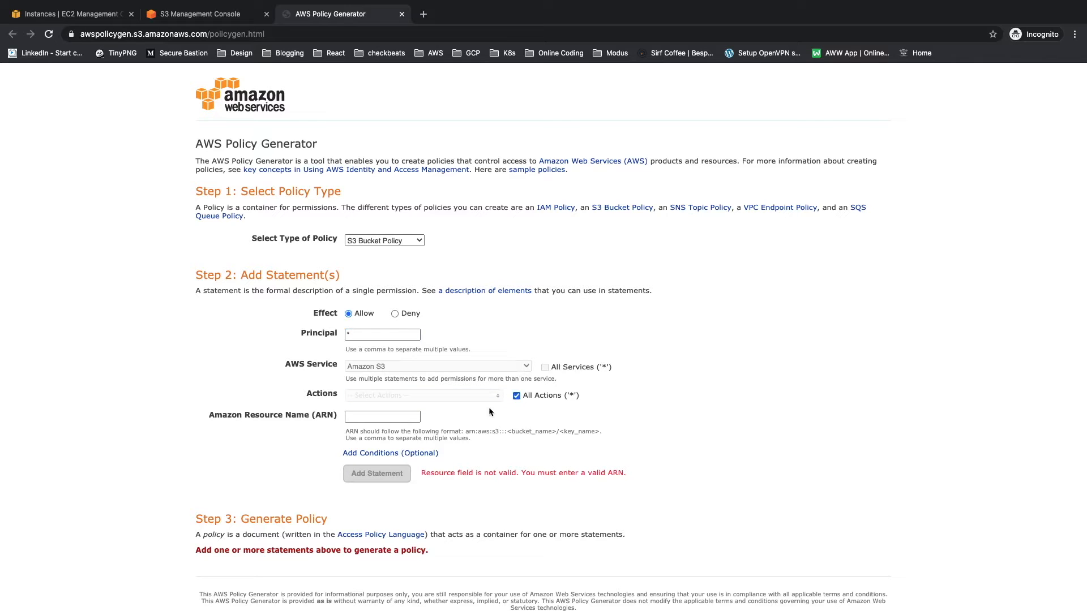
left_click(394, 417)
key("ctrl+shift+Tab")
left_click_drag(172, 174, 324, 174)
key("ctrl+c")
key("ctrl+Tab")
key("ctrl+v")
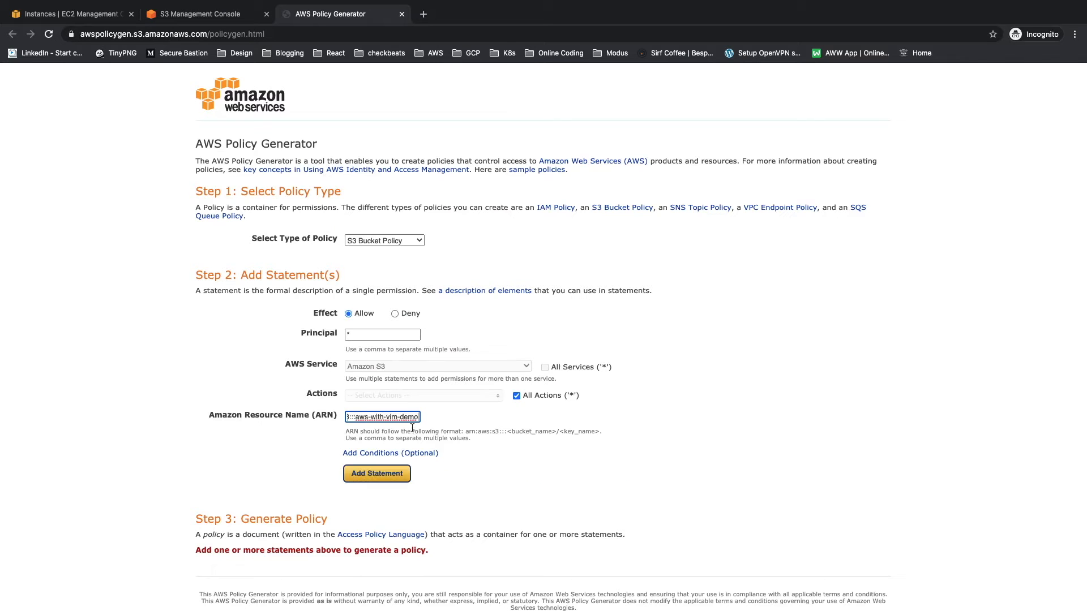
Step: Add the statement and generate the policy's JSON document
left_click(383, 480)
scroll(383, 481, "down", 3)
left_click(382, 492)
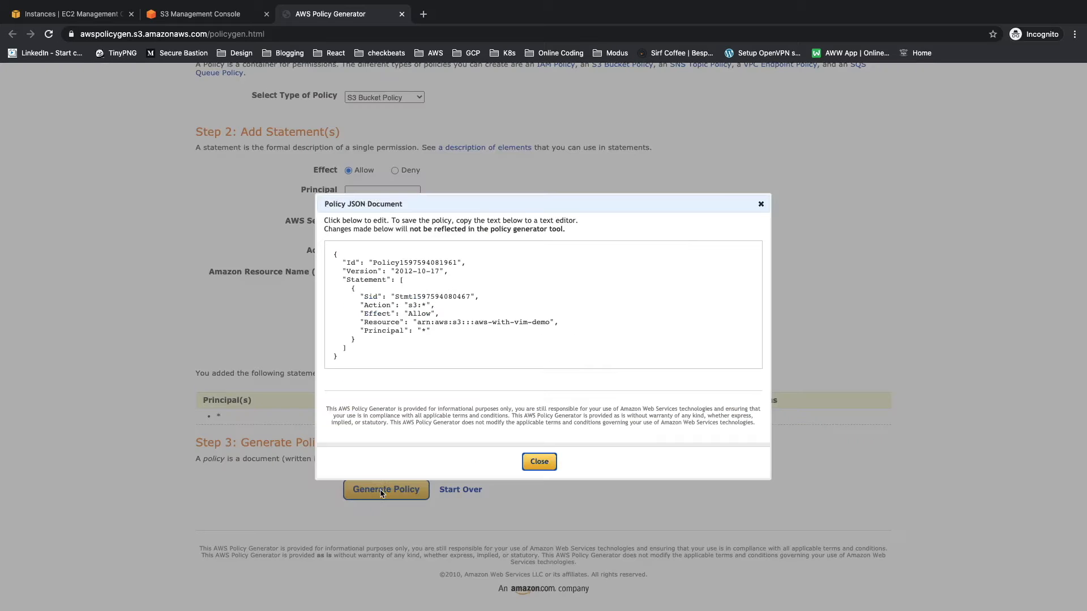
Step: Copy the generated policy JSON and paste it into the S3 bucket policy editor of aws-with-vim-demo
left_click(401, 349)
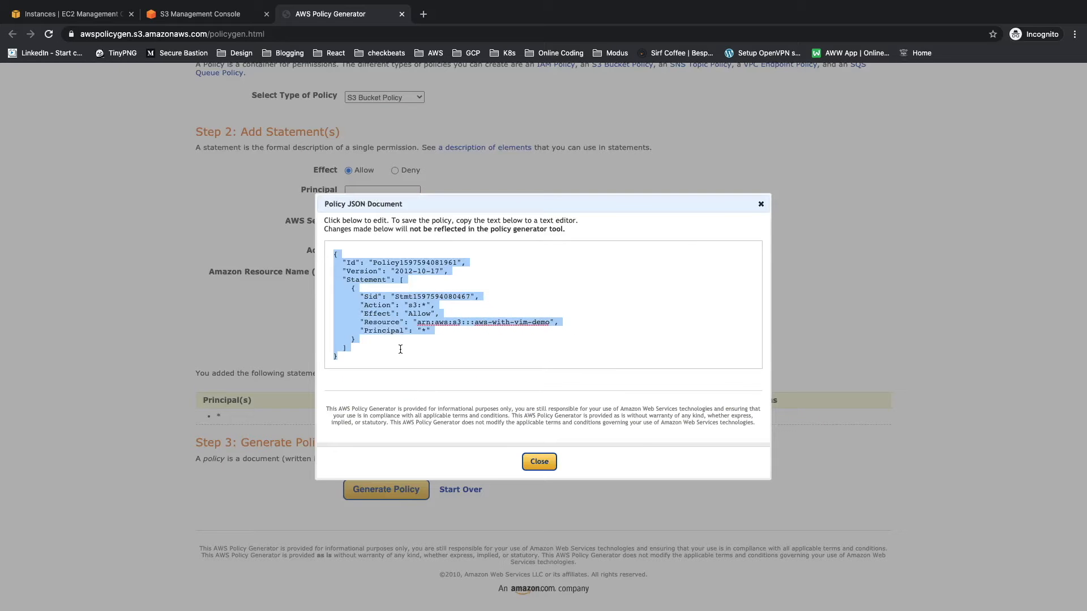
key("super+alt+Left")
left_click(293, 325)
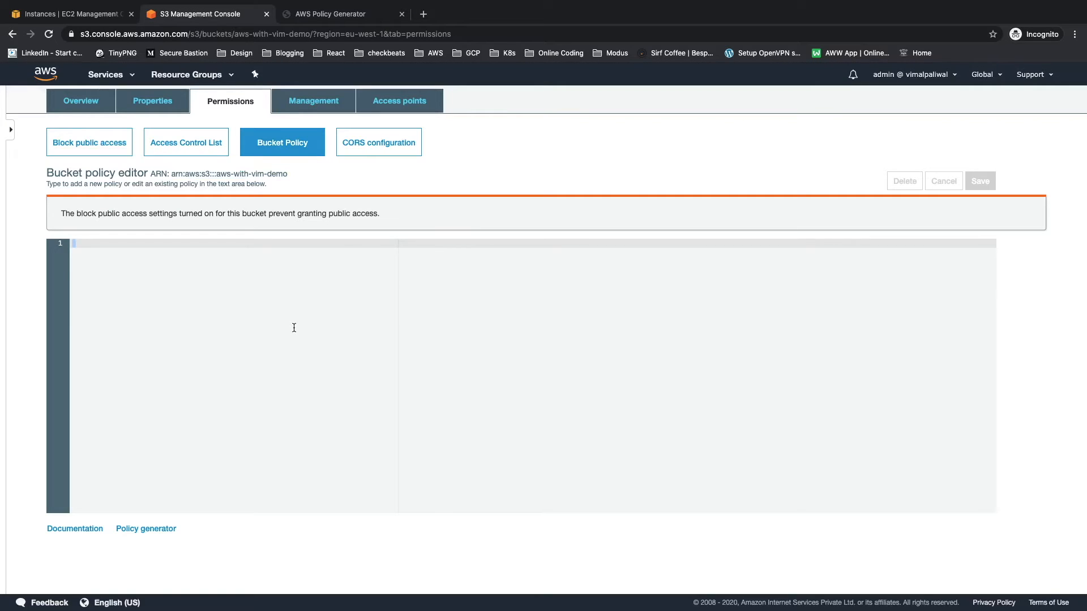
key("super+v")
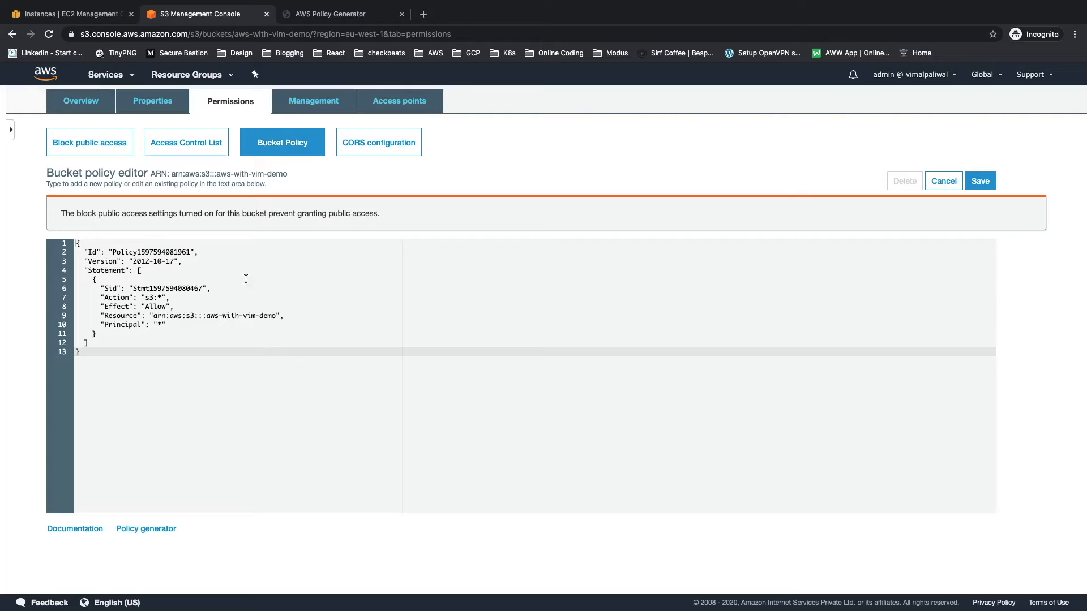
Step: Wrap the policy's Resource value in square brackets and copy the quoted bucket ARN inside them
left_click(150, 316)
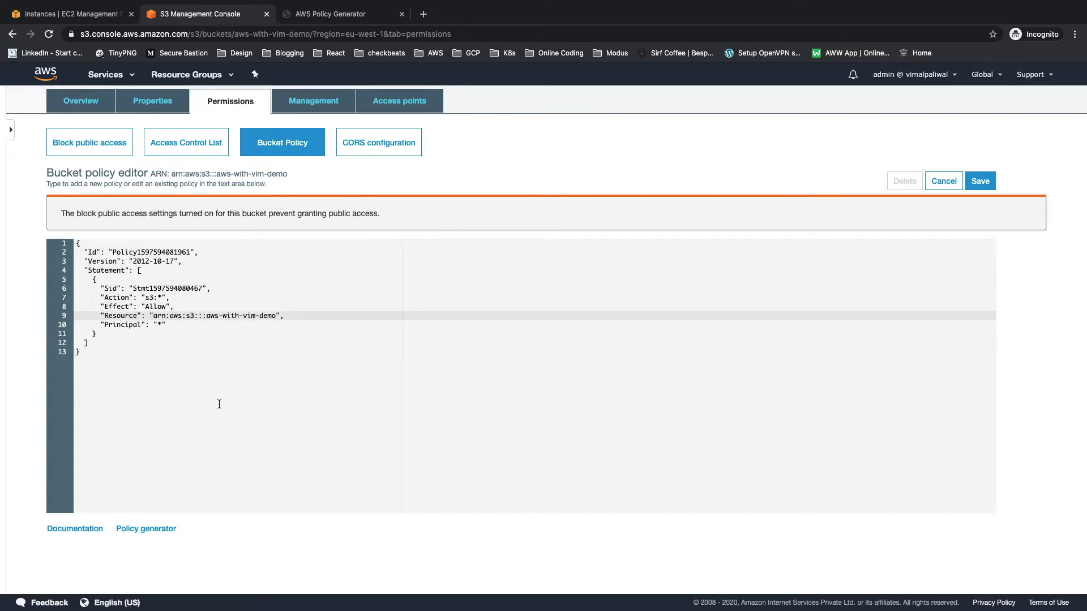
type("[")
key("Left")
key("Left")
key("alt+shift+Left")
key("alt+shift+Left")
key("alt+shift+Left")
key("alt+shift+Left")
key("alt+shift+Left")
key("alt+shift+Left")
key("alt+shift+Left")
key("alt+shift+Left")
key("alt+shift+Left")
key("alt+shift+Left")
key("alt+shift+Left")
key("alt+shift+Left")
key("alt+shift+Left")
key("alt+shift+Left")
key("shift+Left")
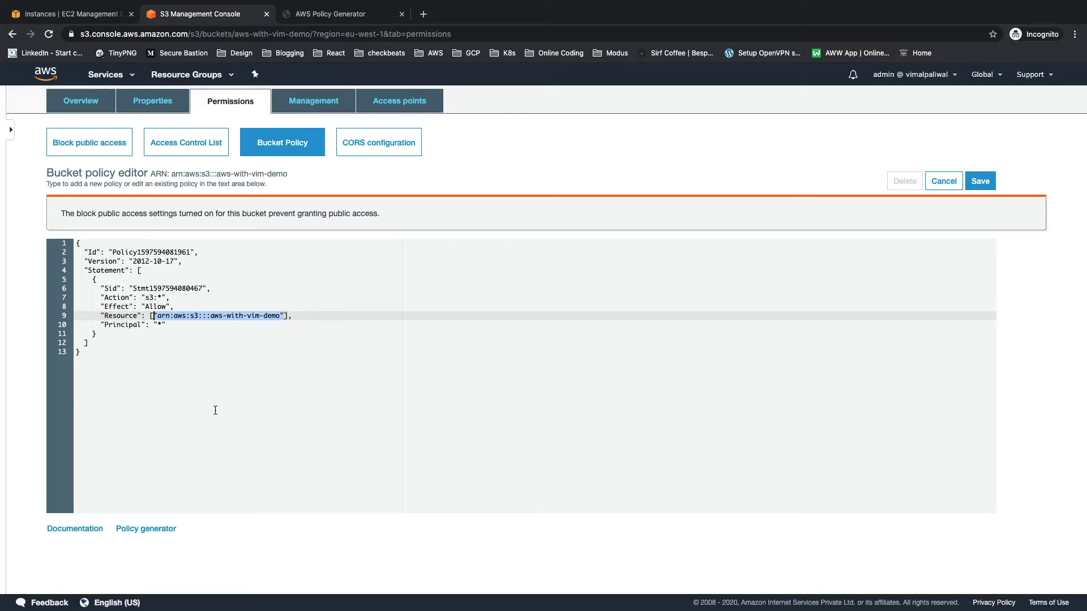
Step: Break the Resource list over several lines so the bucket ARN sits indented on its own line
key("Left")
key("Return")
key("Left")
key("Left")
key("Return")
key("Up")
key("Home")
key("Tab")
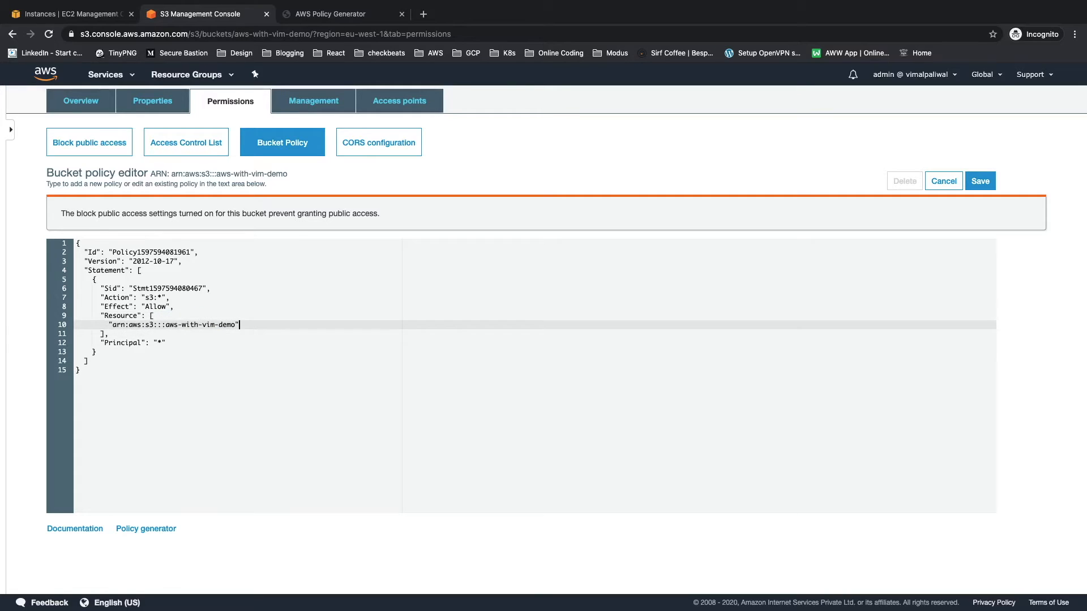
Step: Add "arn:aws:s3:::aws-with-vim-demo/*" as a second entry in the Resource list and try to save the policy
type(",")
key("Return")
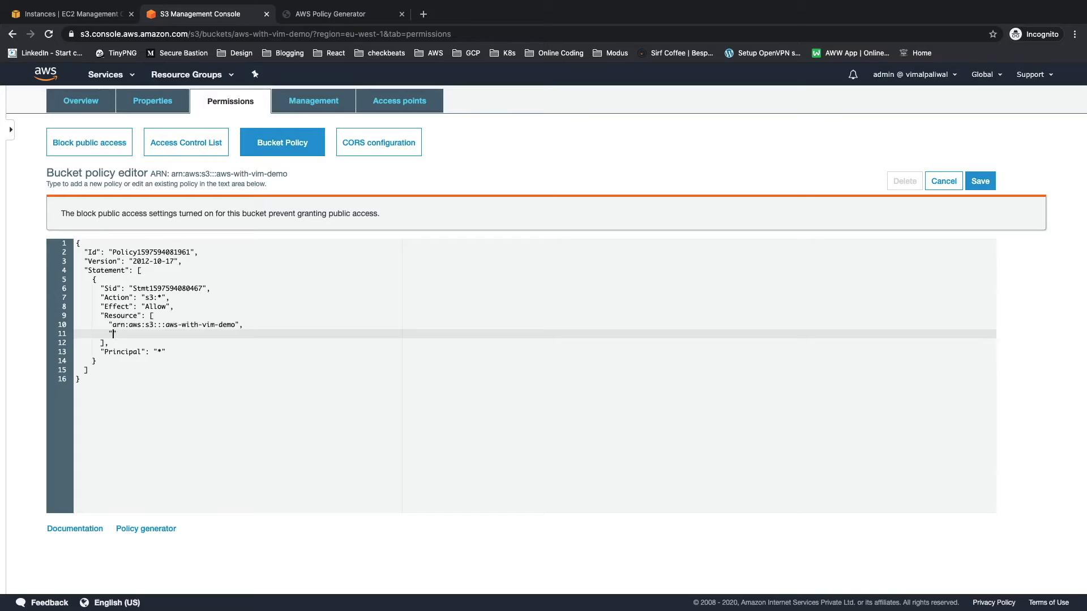
type("\"")
key("super+v")
key("super+z")
key("super+v")
type("/*")
left_click(980, 181)
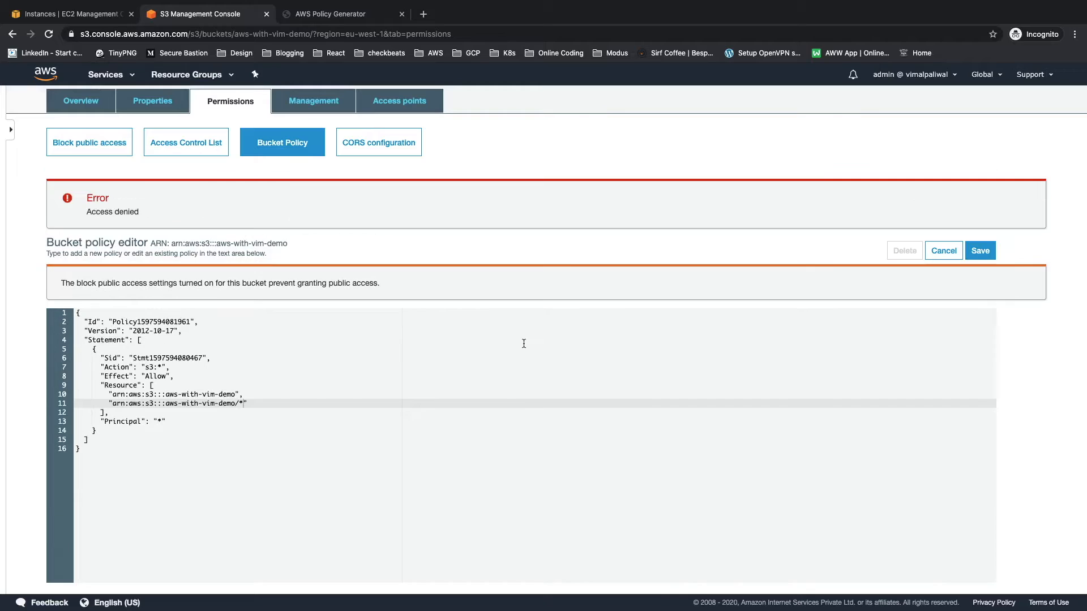
Step: Copy the complete edited policy text from the bucket policy editor
left_click(165, 469)
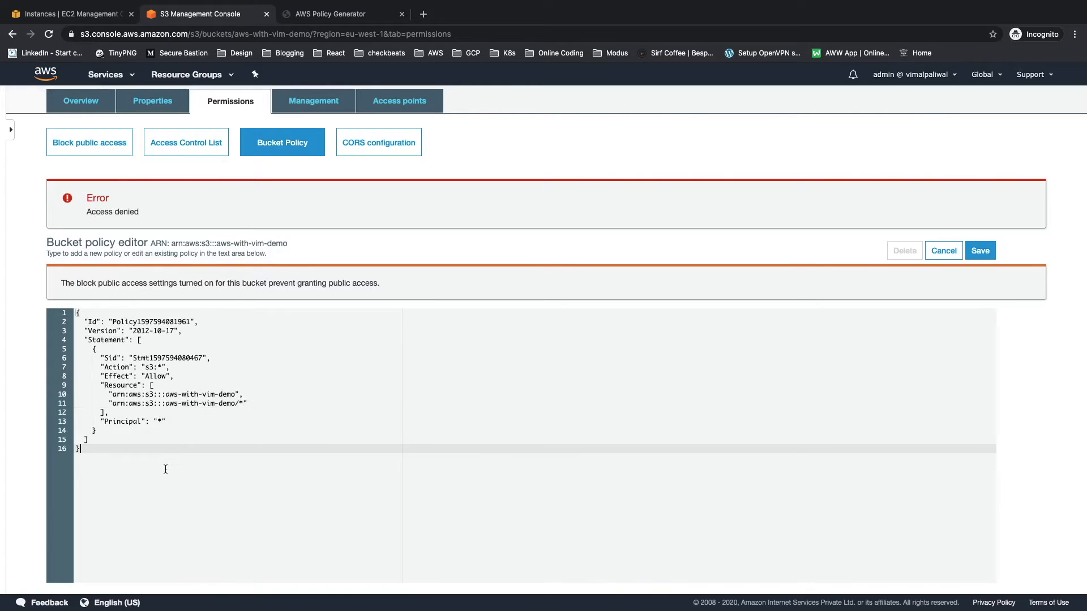
key("ctrl+a")
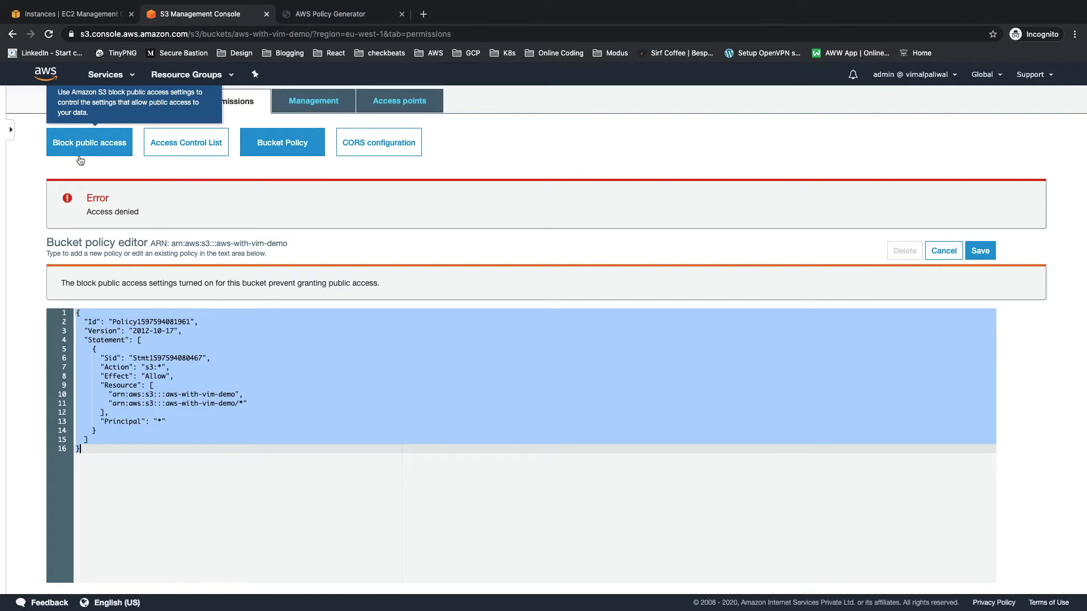
left_click(178, 421)
key("ctrl+a")
key("super+c")
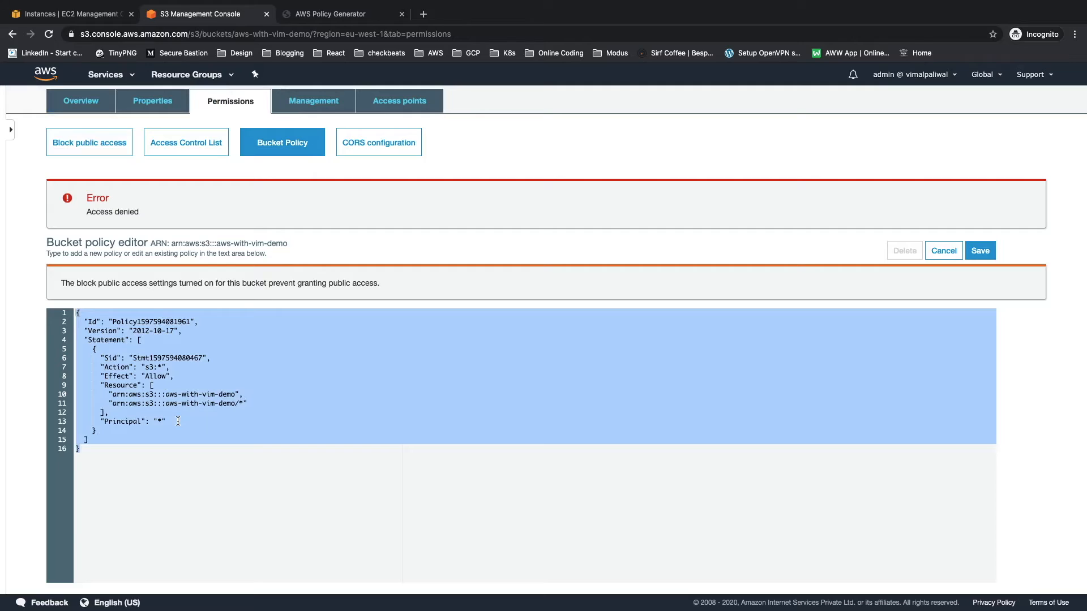
left_click(178, 421)
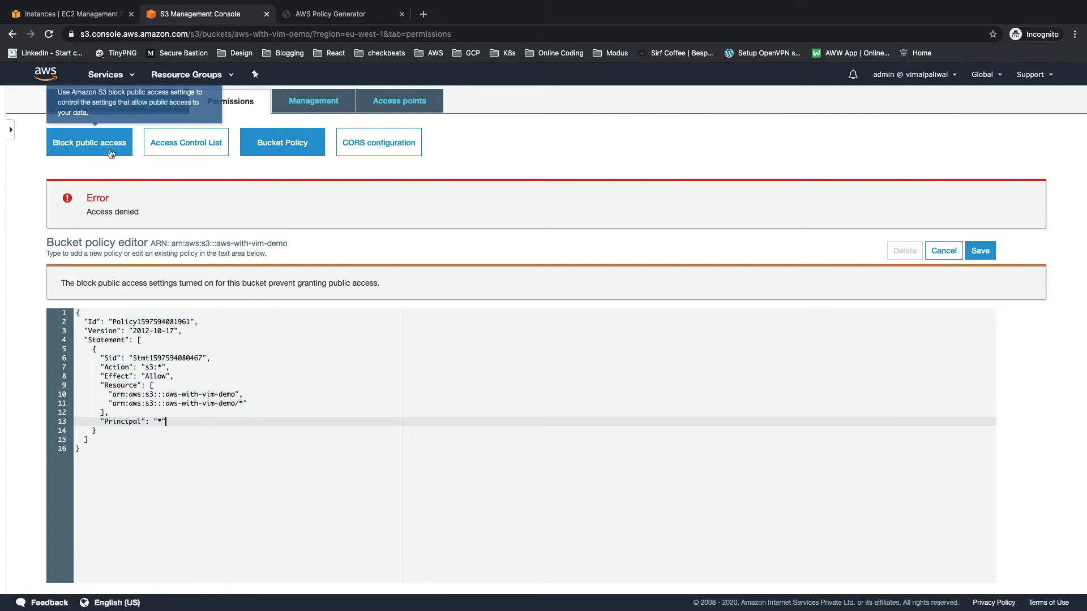
Step: Turn off Block all public access for aws-with-vim-demo and save it, confirming the change with "confirm"
left_click(111, 154)
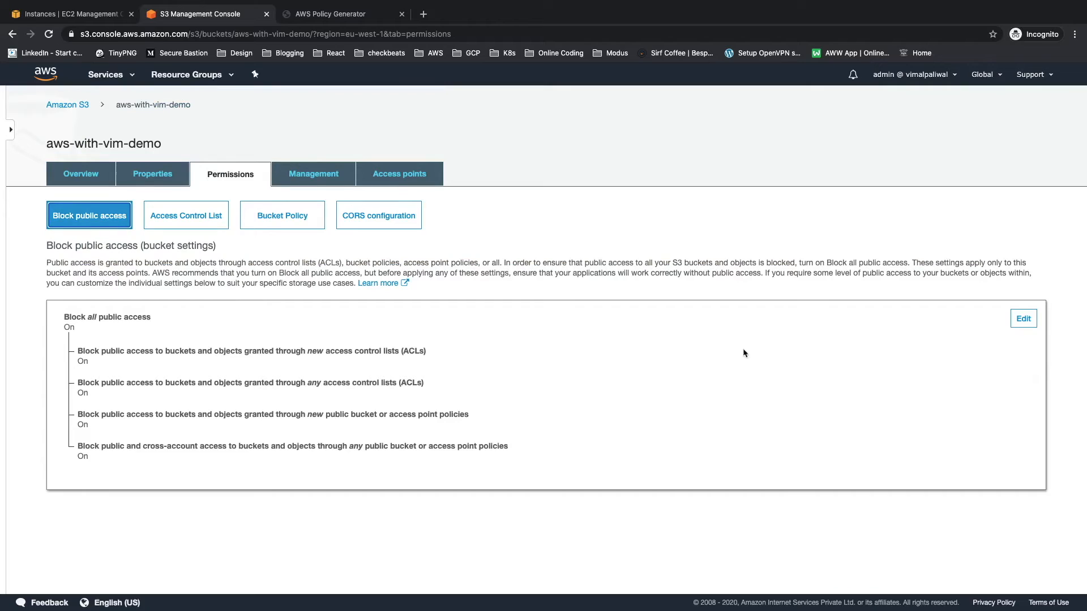
left_click(1029, 324)
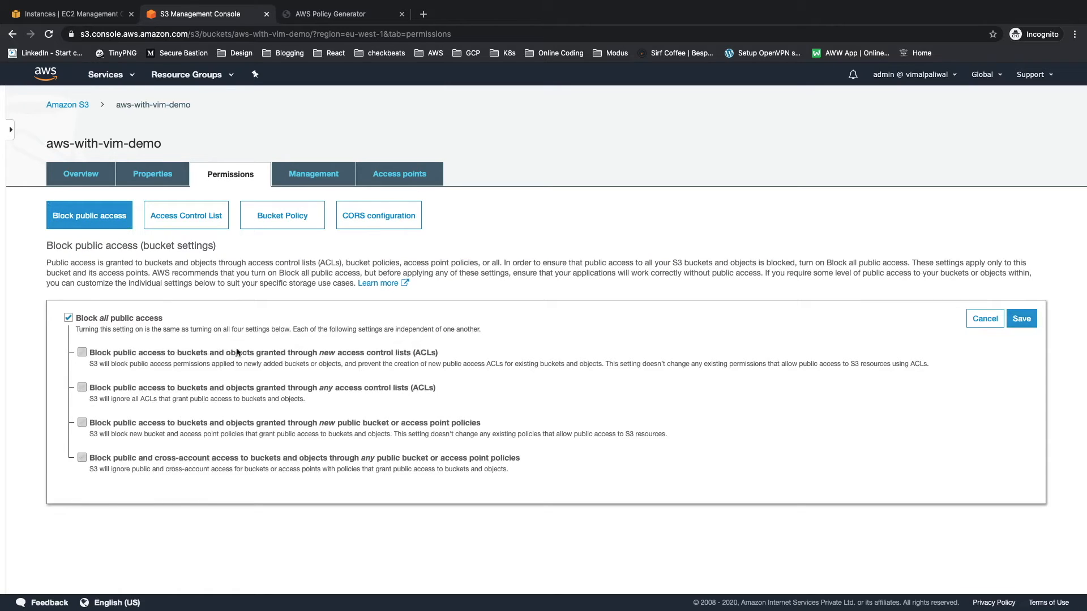
left_click(69, 318)
left_click(1021, 318)
left_click(503, 394)
type("confirm")
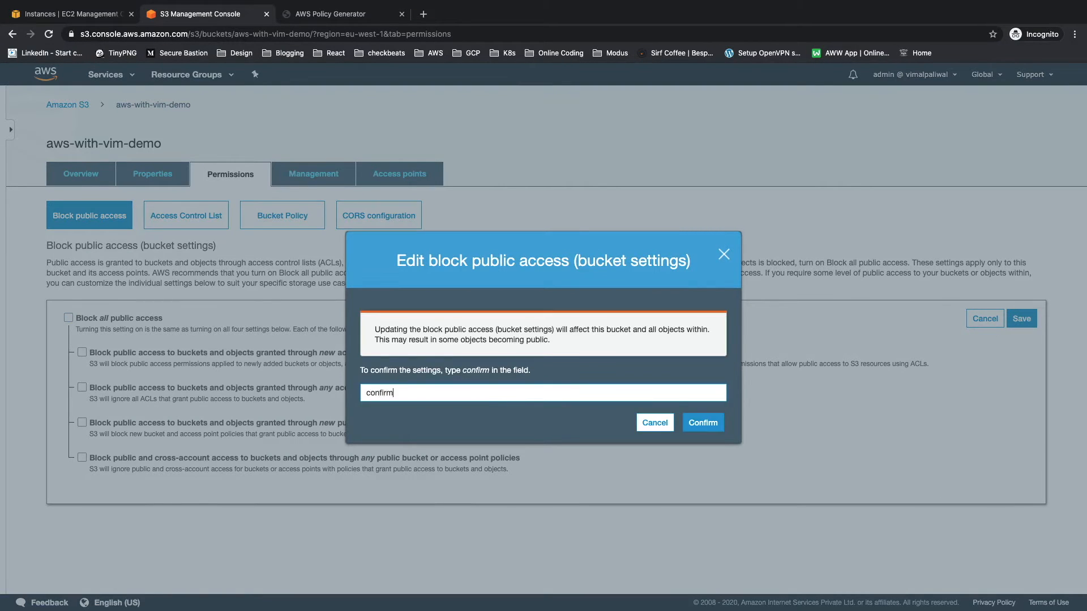
left_click(712, 422)
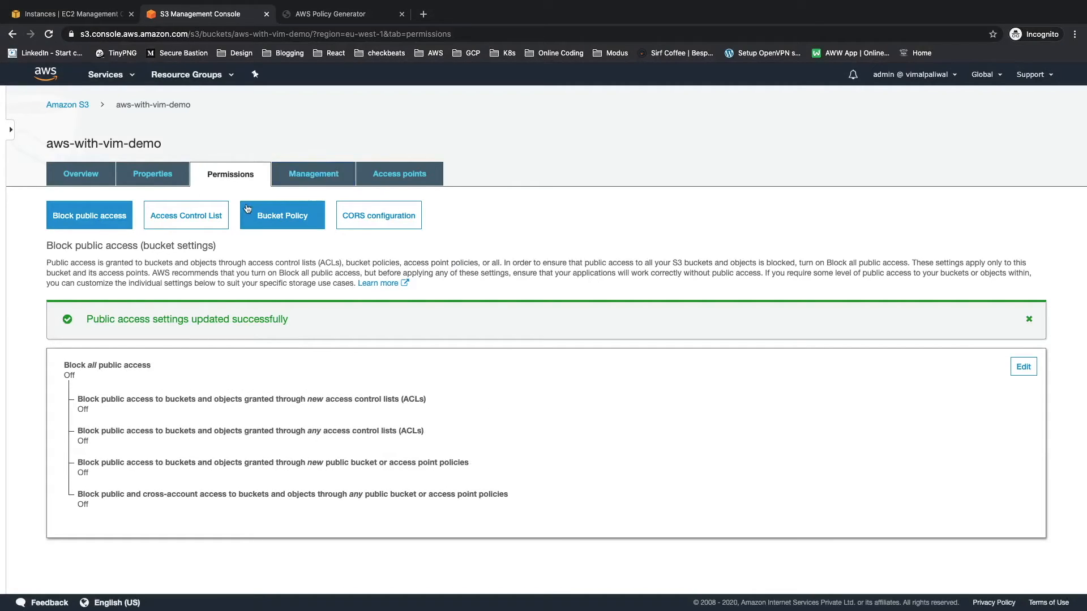
Step: Paste the copied policy into the bucket policy editor of aws-with-vim-demo and save it
left_click(272, 218)
left_click(142, 483)
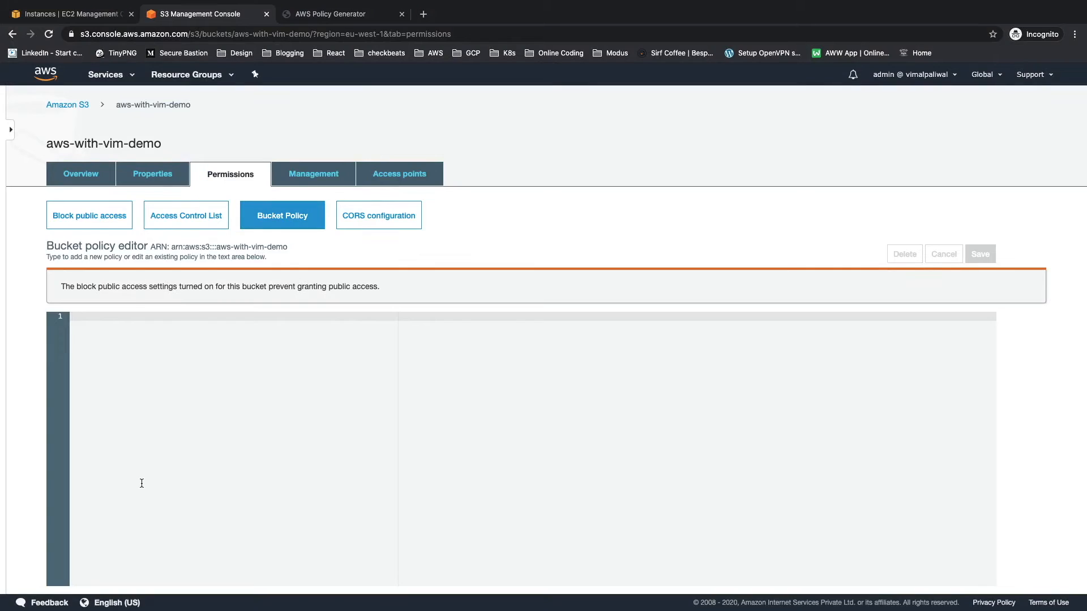
key("super+v")
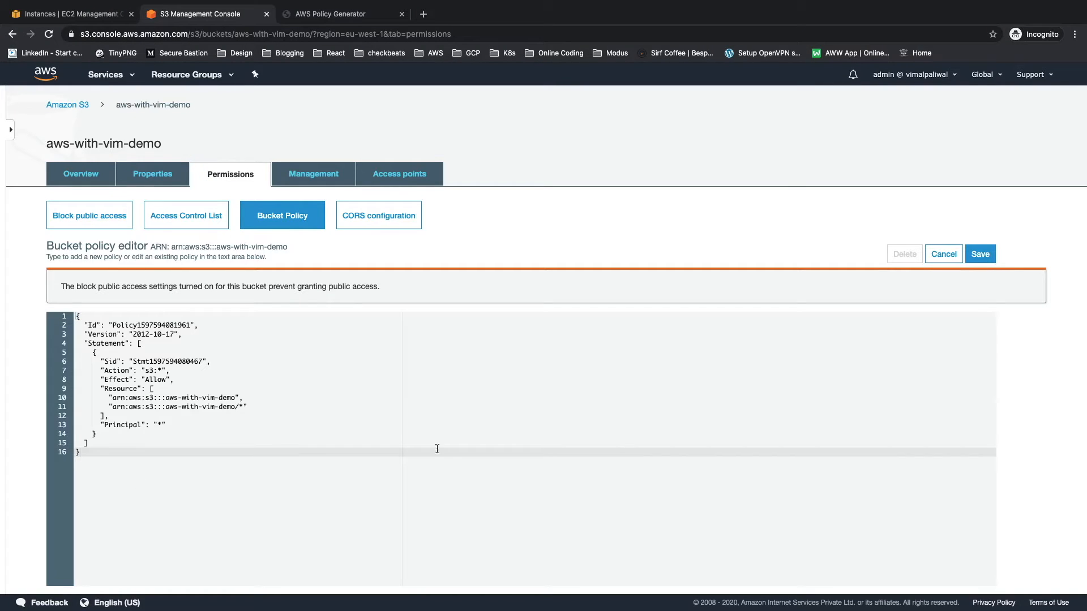
left_click(981, 256)
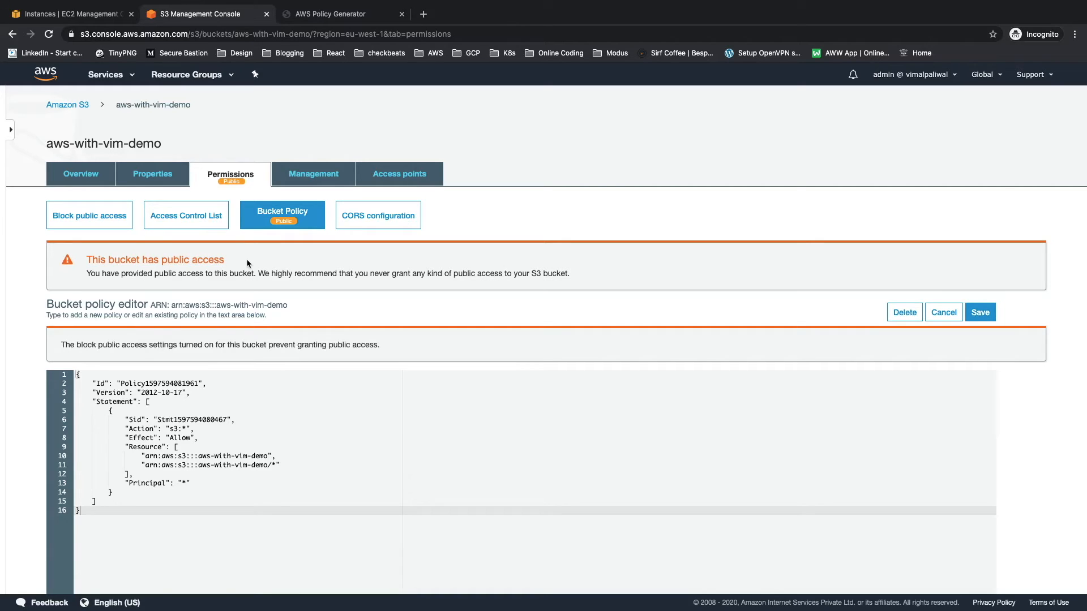
Step: In the EC2 console, connect to the S3 Demo instance through Session Manager
key("ctrl+shift+Tab")
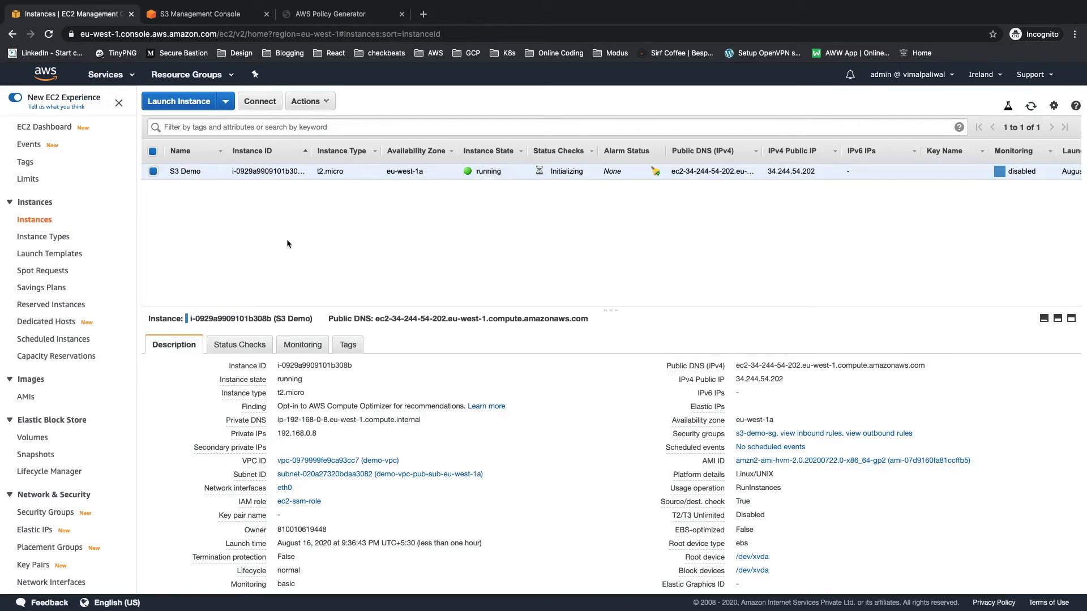
left_click(259, 102)
left_click(533, 161)
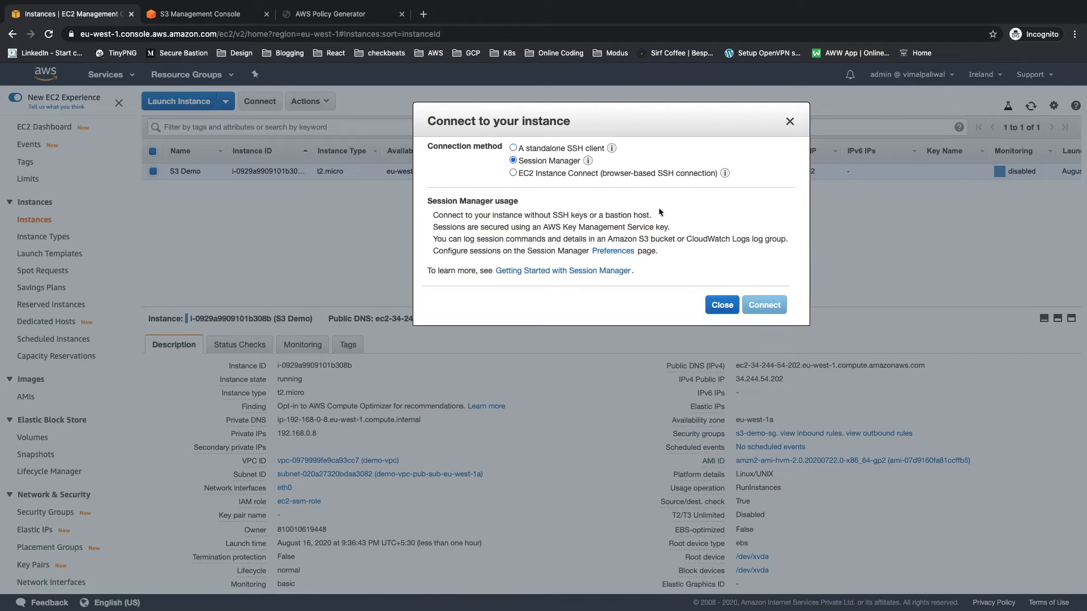
left_click(760, 306)
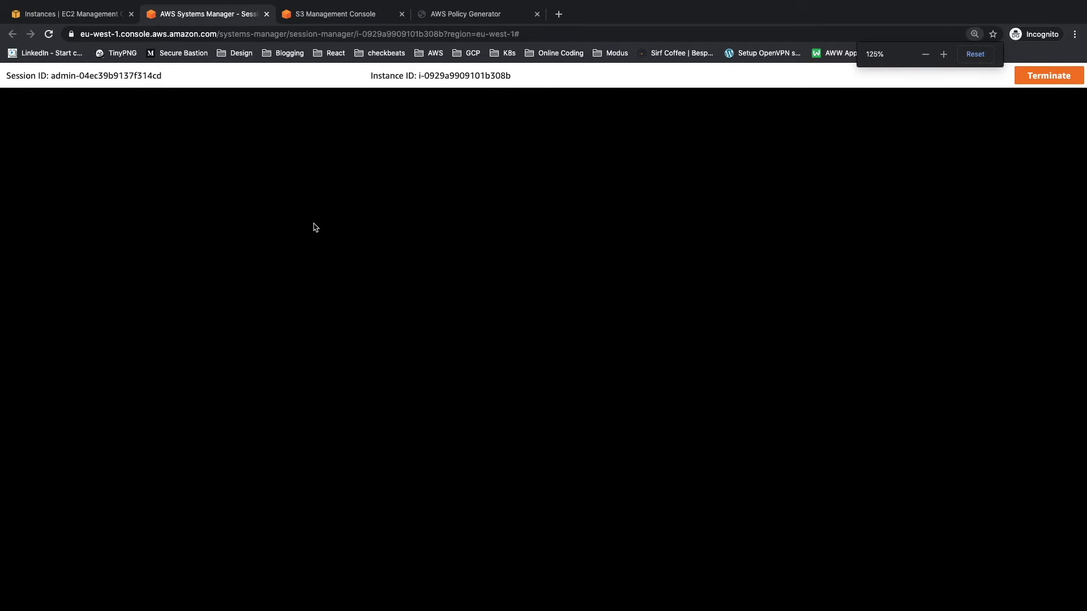
Step: Enlarge the session terminal and switch to the ec2-user account with "sudo su - ec2-user"
key("super+plus")
type("sudo su - ec2-user")
key("Return")
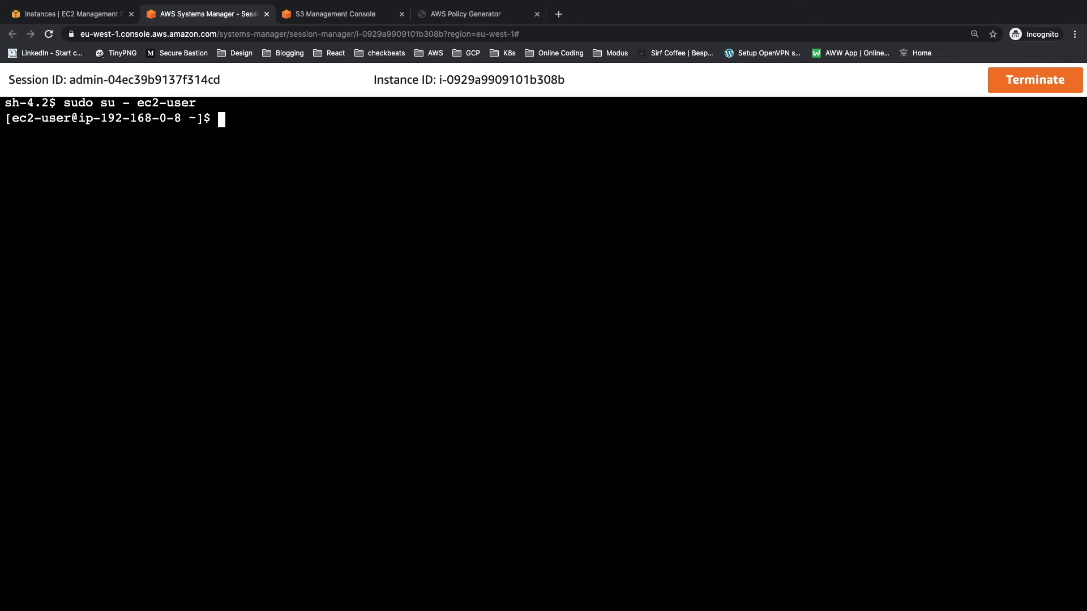
Step: List the demo bucket's contents from the instance with "aws s3 ls s3://aws-with-vim-demo"
type("aws")
type("s3 ls s3:")
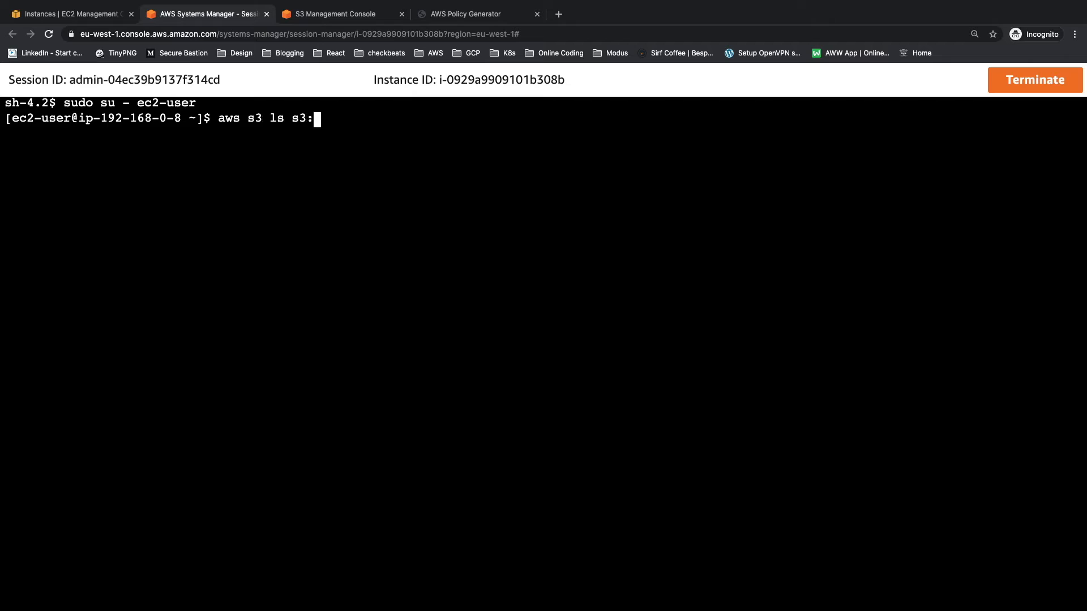
type("//aws-with-vim-demo")
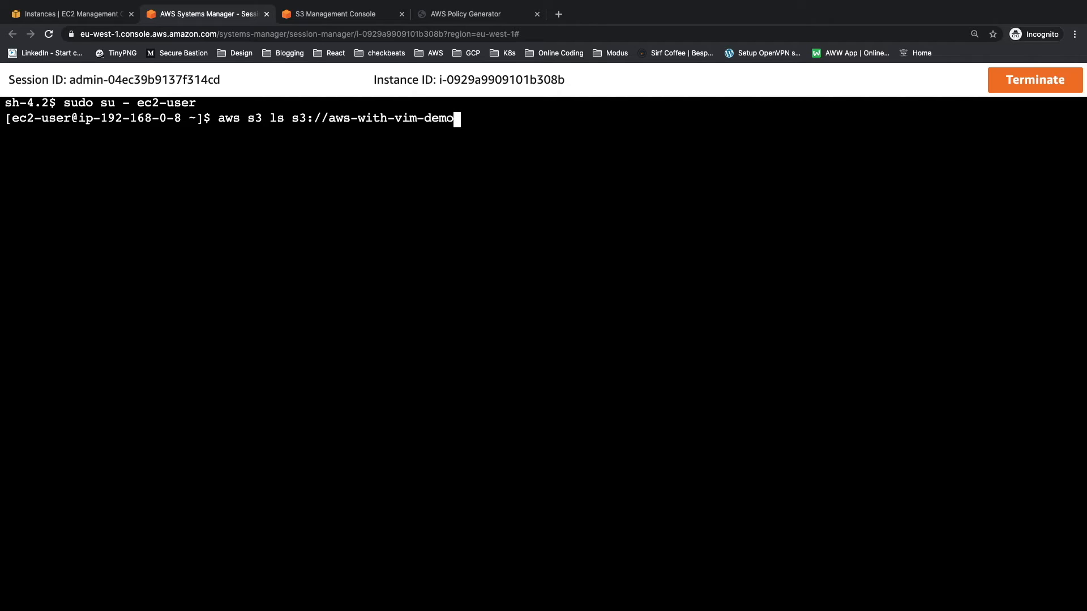
key("Return")
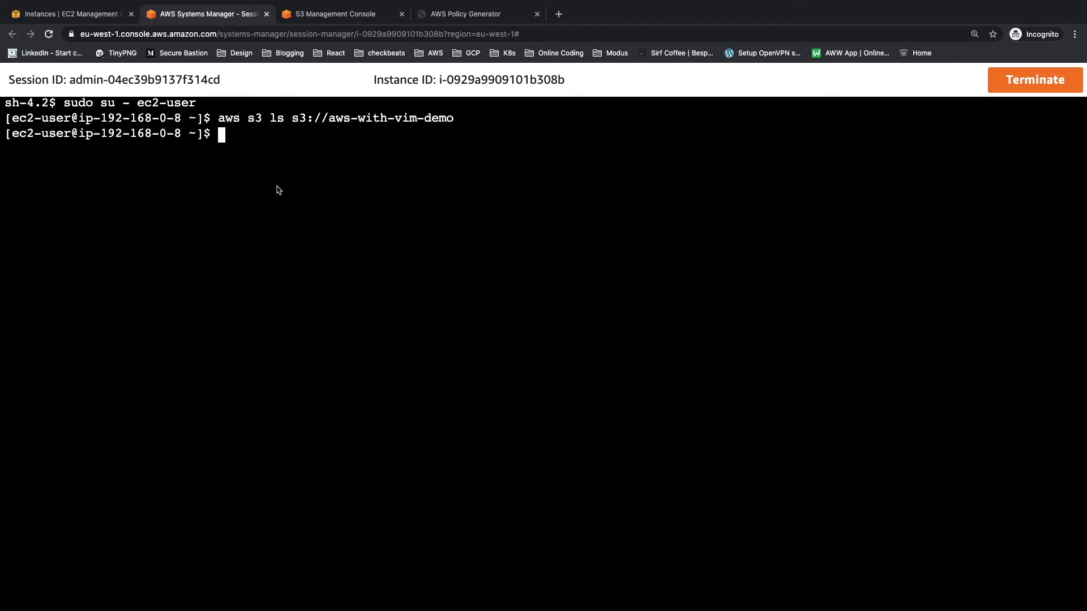
Step: In the S3 console, upload aws-logo.svg from the Downloads folder to the aws-with-vim-demo bucket
left_click(311, 17)
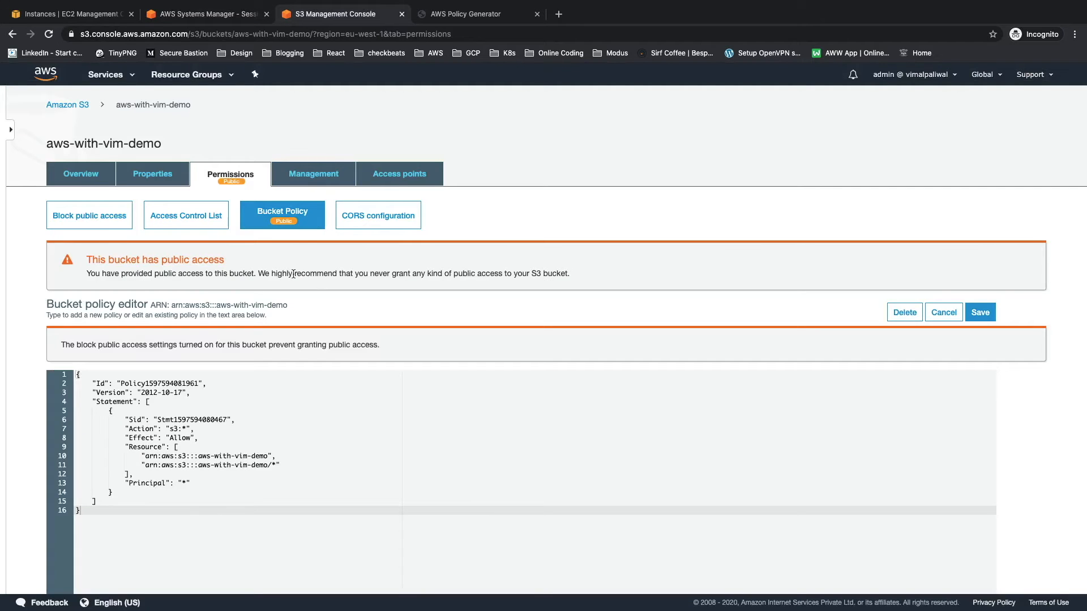
left_click(86, 179)
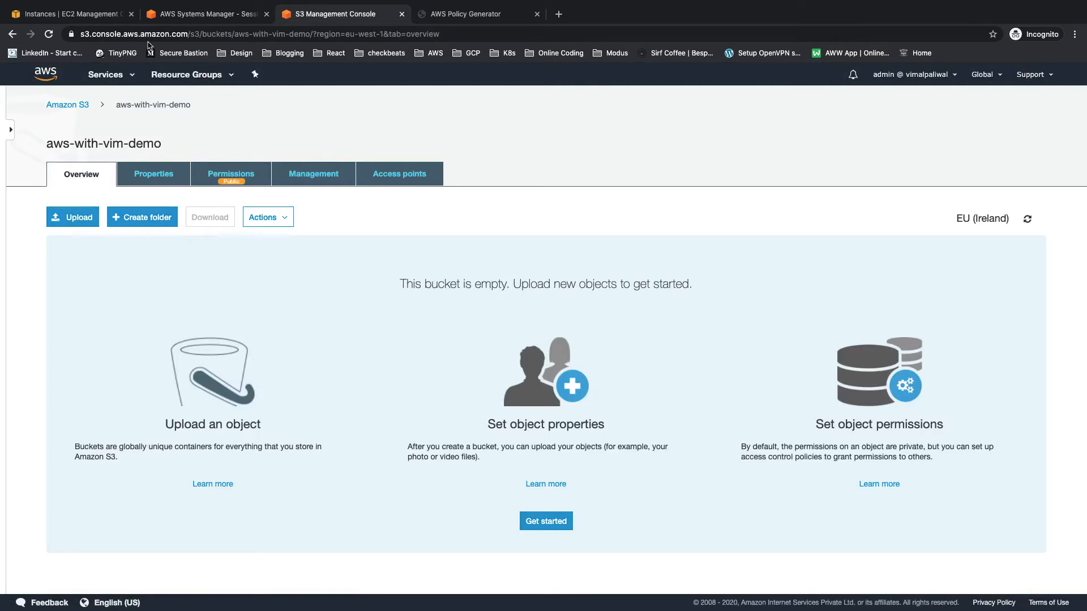
left_click(63, 214)
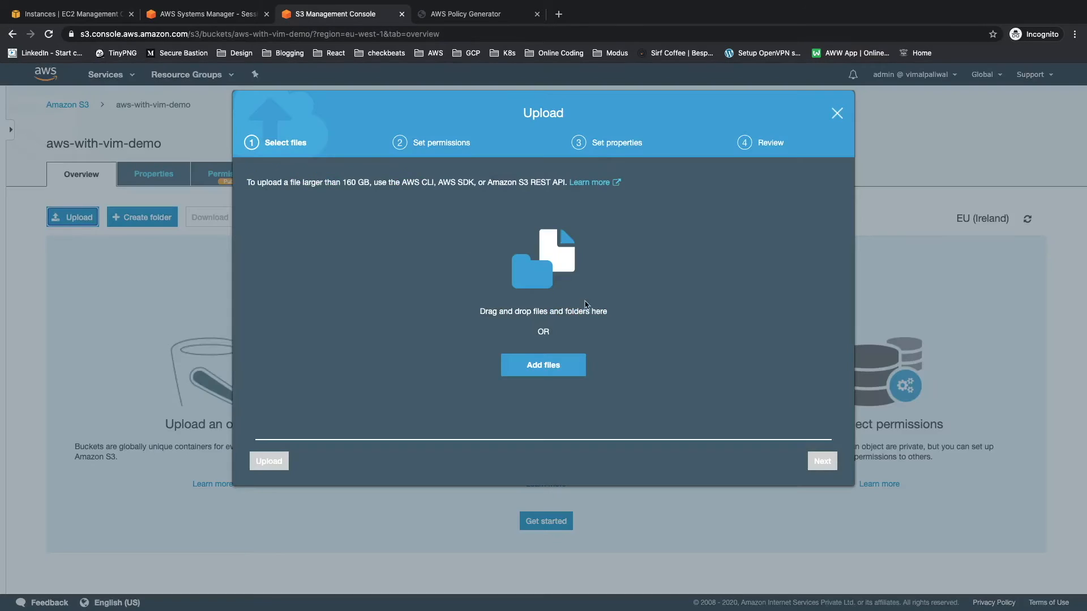
left_click(539, 367)
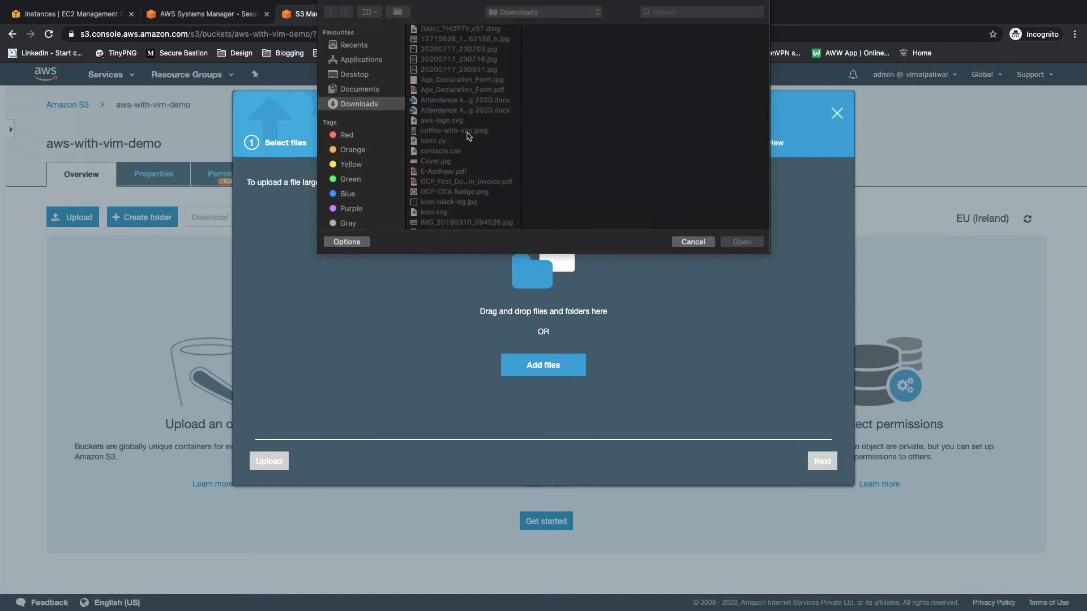
double_click(438, 121)
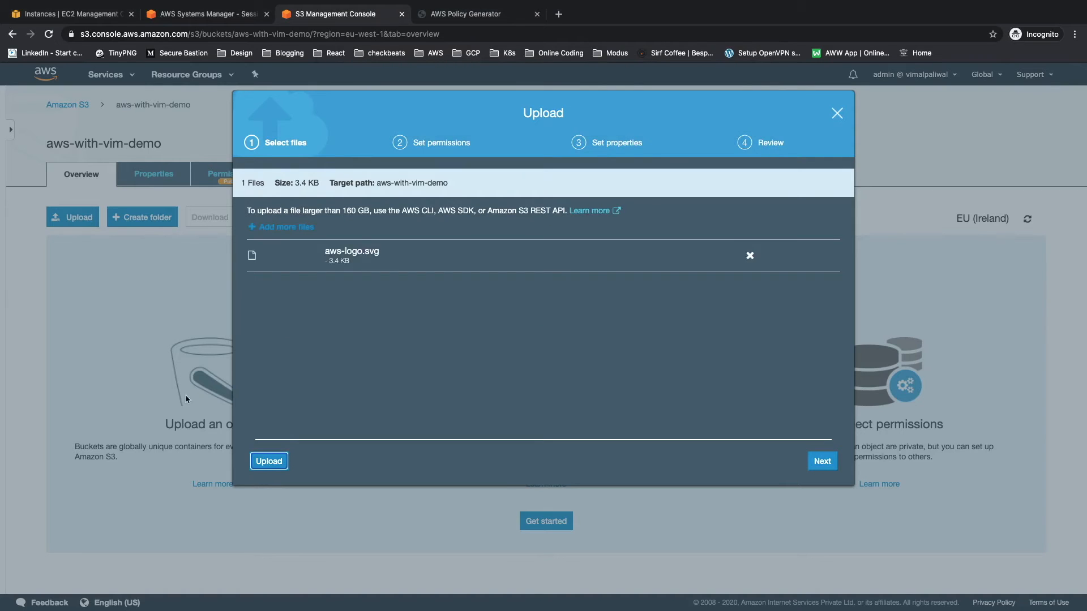
left_click(269, 461)
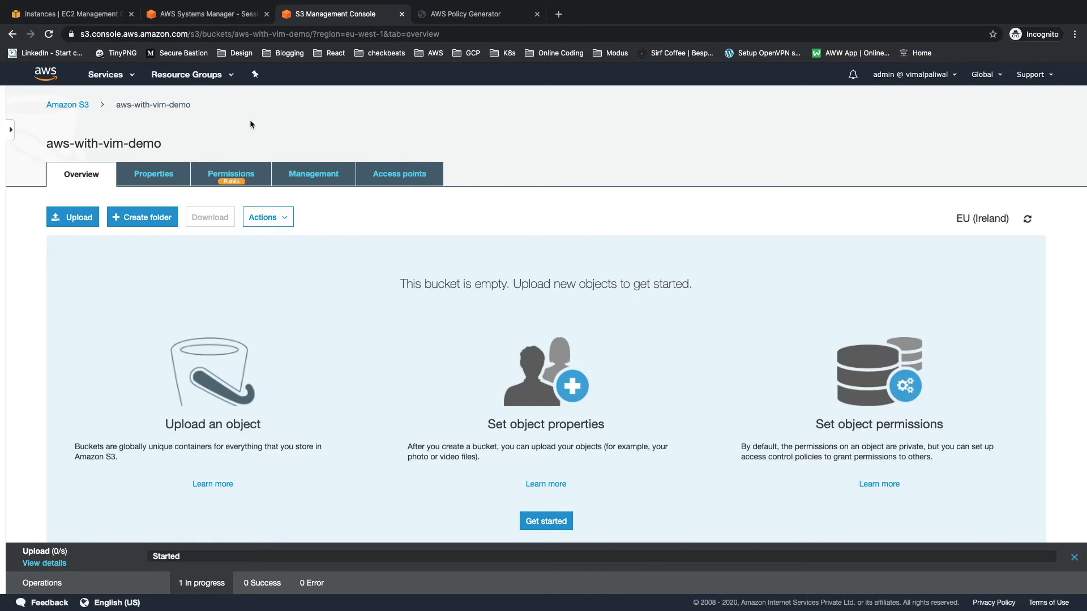
Step: From the instance's Session Manager terminal, list the demo bucket again with "aws s3 ls s3://aws-with-vim-demo"
left_click(208, 17)
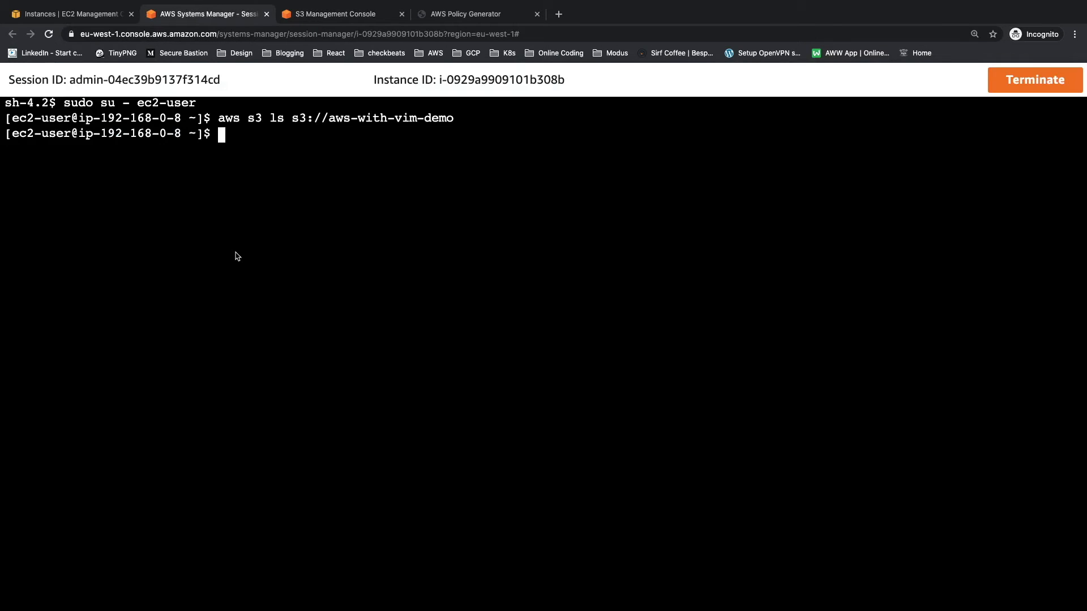
key("Up")
key("Return")
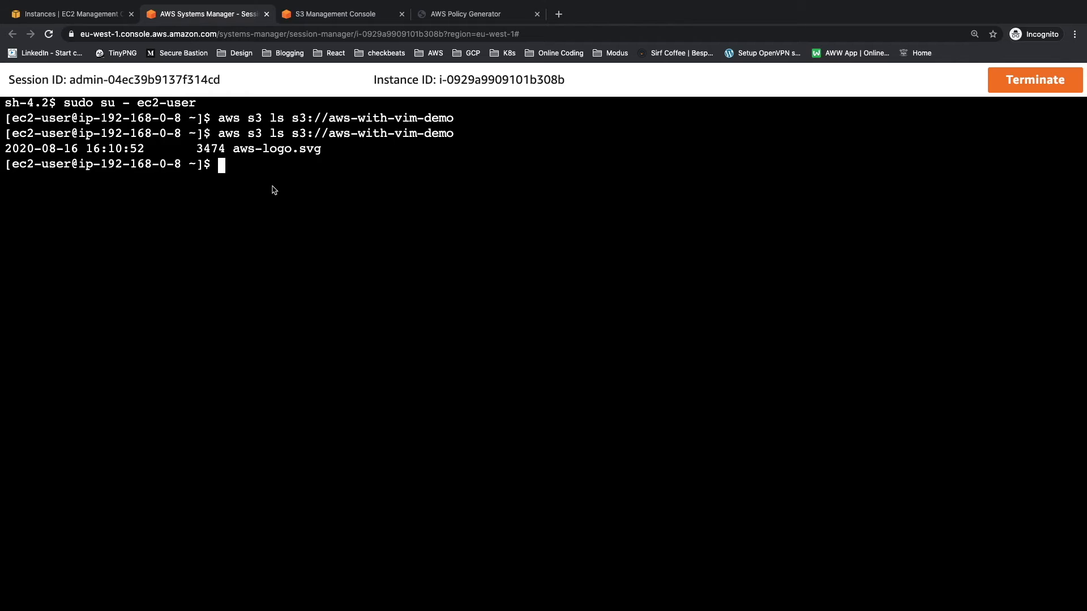
Step: From the EC2 console, open the VPC service in a new browser tab and go to its Endpoints page
key("ctrl+shift+Tab")
key("Escape")
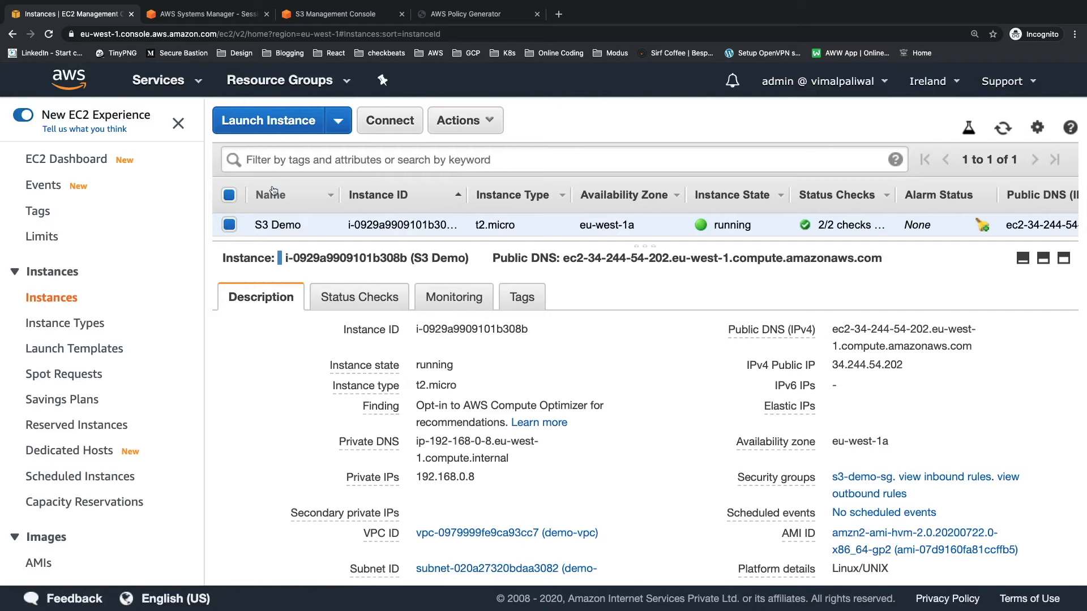
key("ctrl+minus")
key("ctrl+minus")
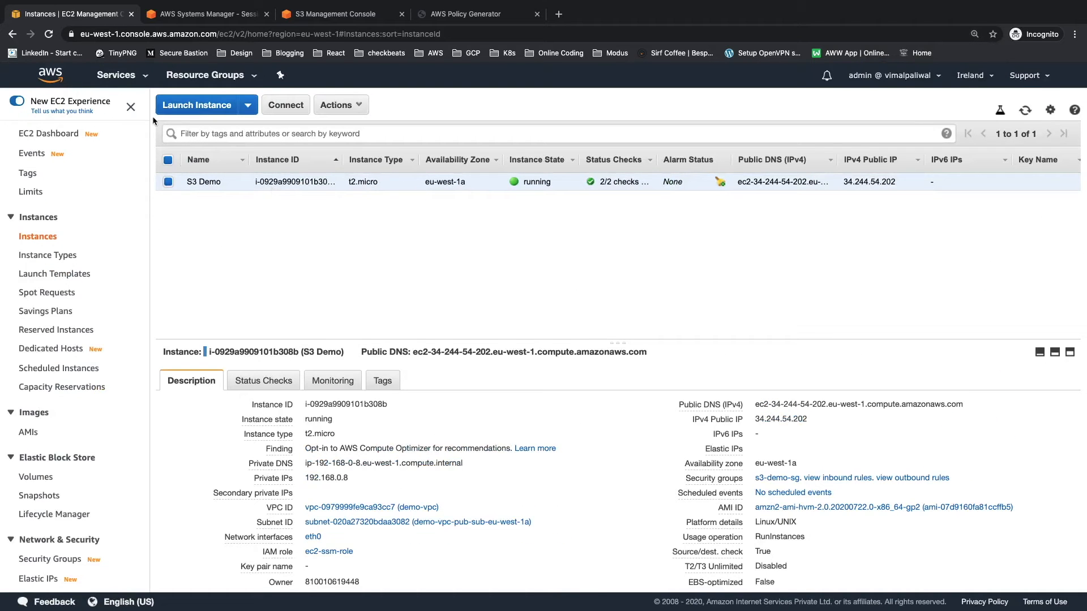
left_click(125, 76)
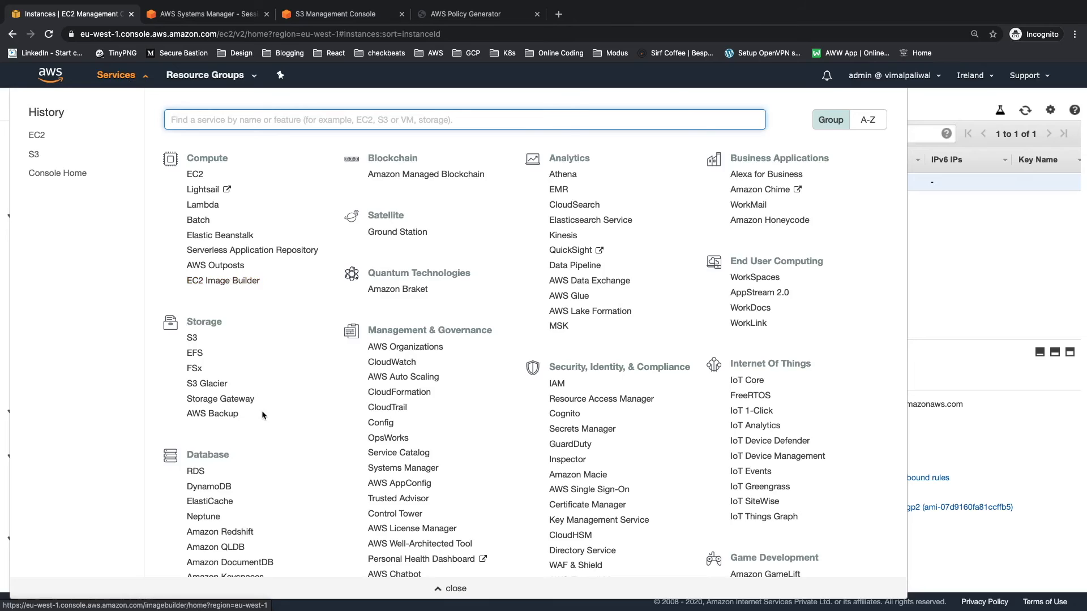
scroll(262, 410, "down", 9)
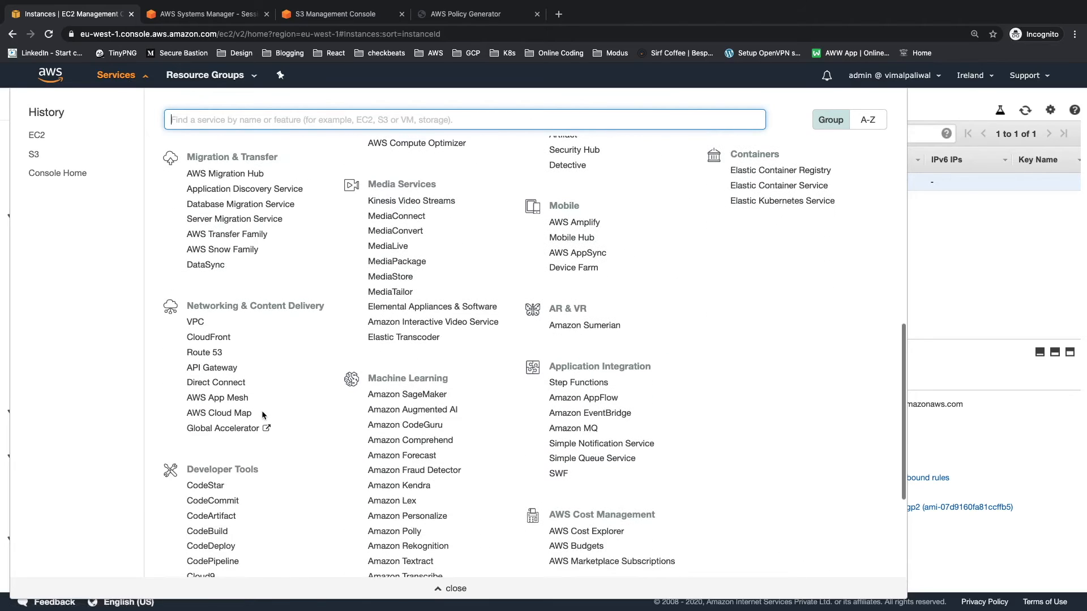
left_click(196, 322, "super")
left_click(143, 79)
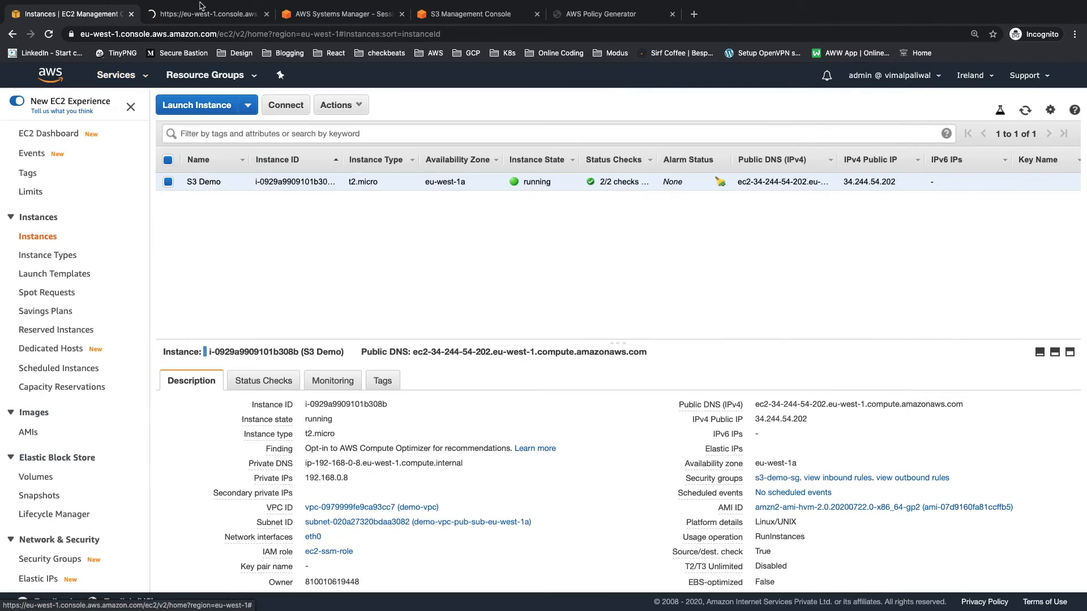
left_click(204, 14)
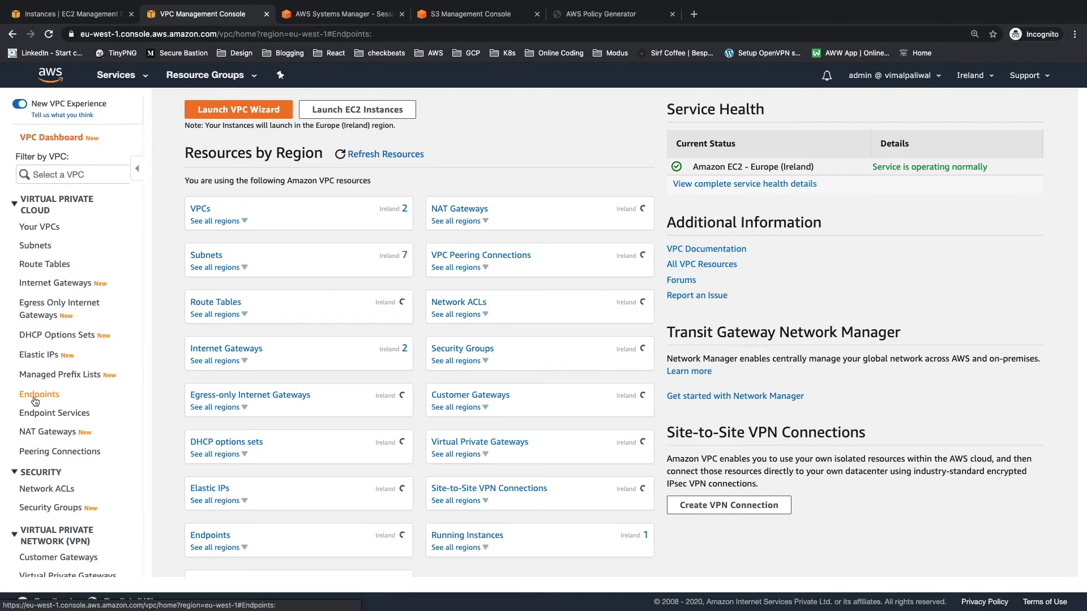
left_click(35, 395)
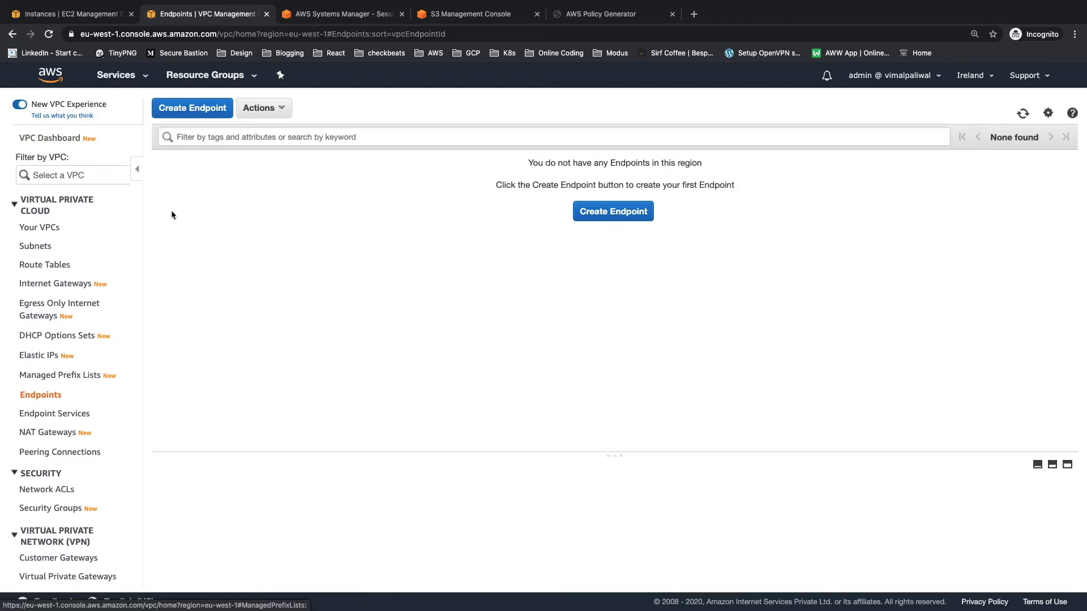
Step: Start a new endpoint, filter the AWS services by "s3" and select the com.amazonaws.eu-west-1.s3 gateway service
left_click(187, 109)
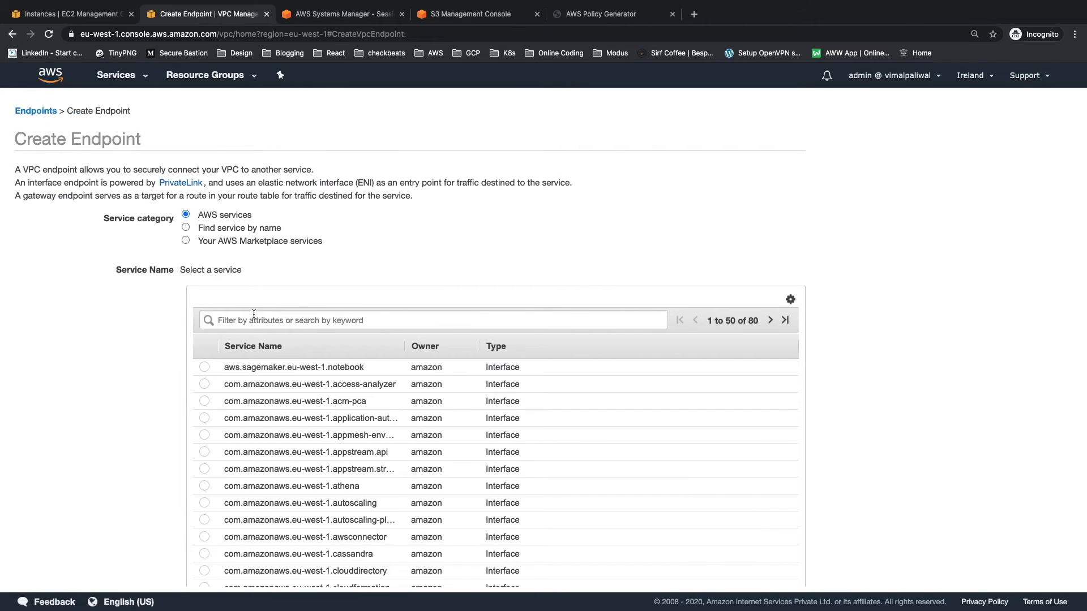
left_click(251, 320)
type("s3")
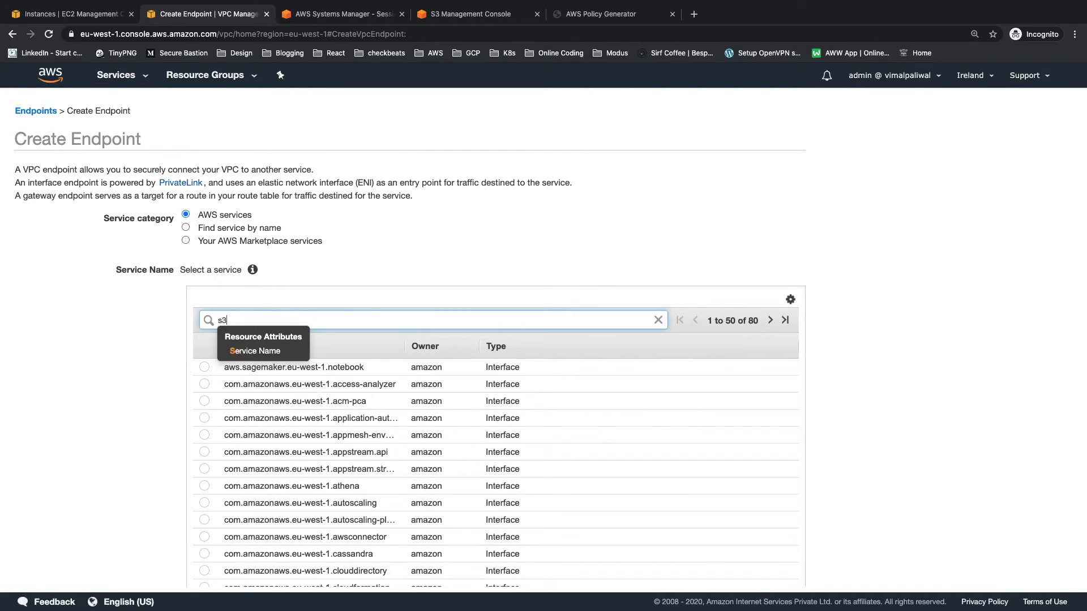
key("Return")
left_click(204, 367)
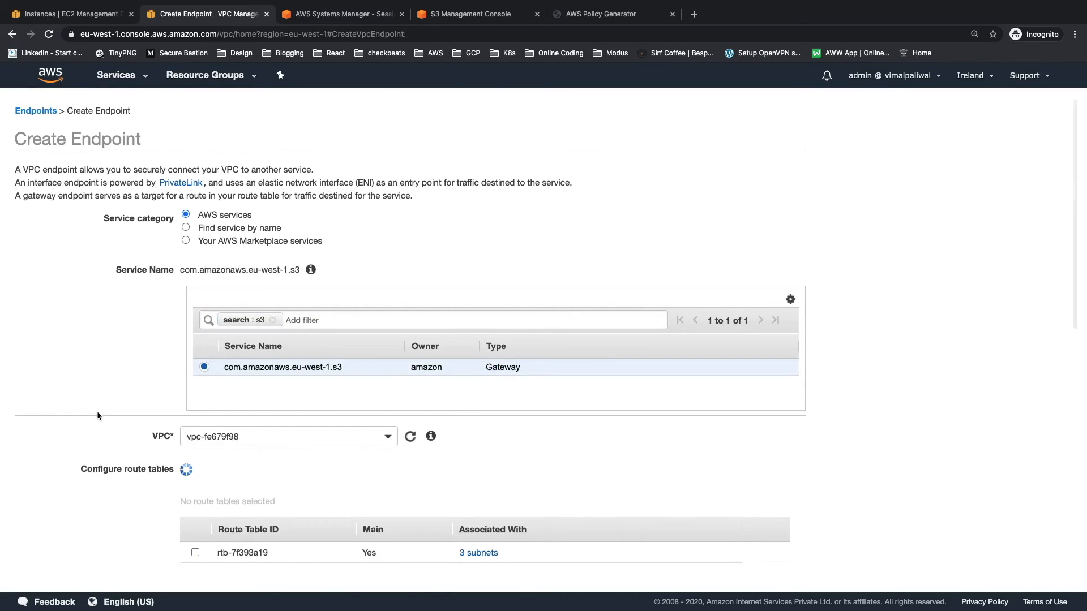
Step: Assign the endpoint to demo-vpc and select its route tables rtb-0ae5a60709c4f9b58 and rtb-03f6d3c02033712d0
scroll(97, 411, "down", 5)
left_click(388, 191)
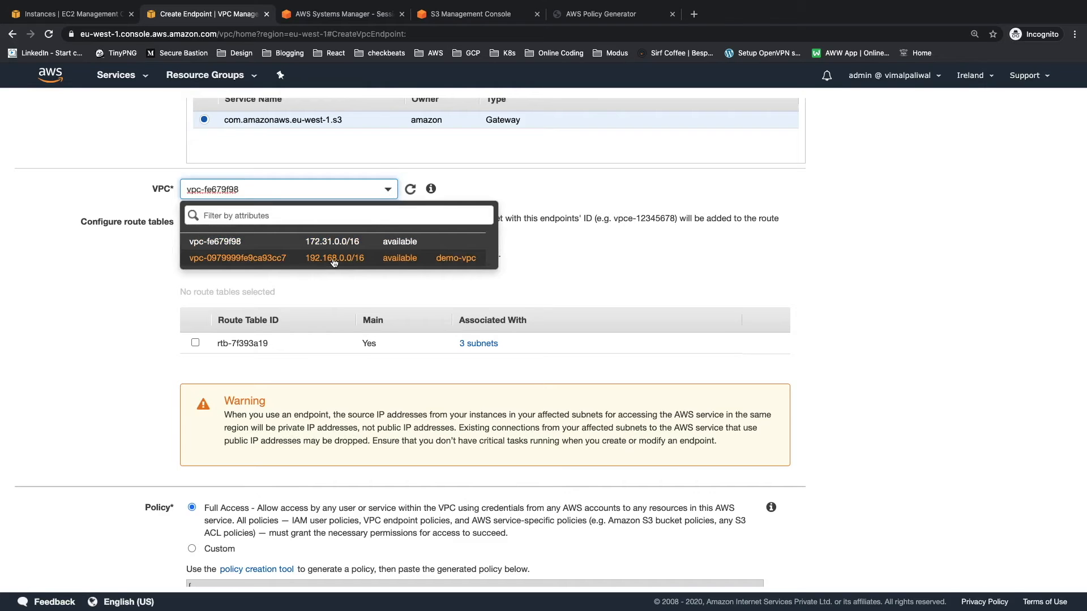
left_click(331, 258)
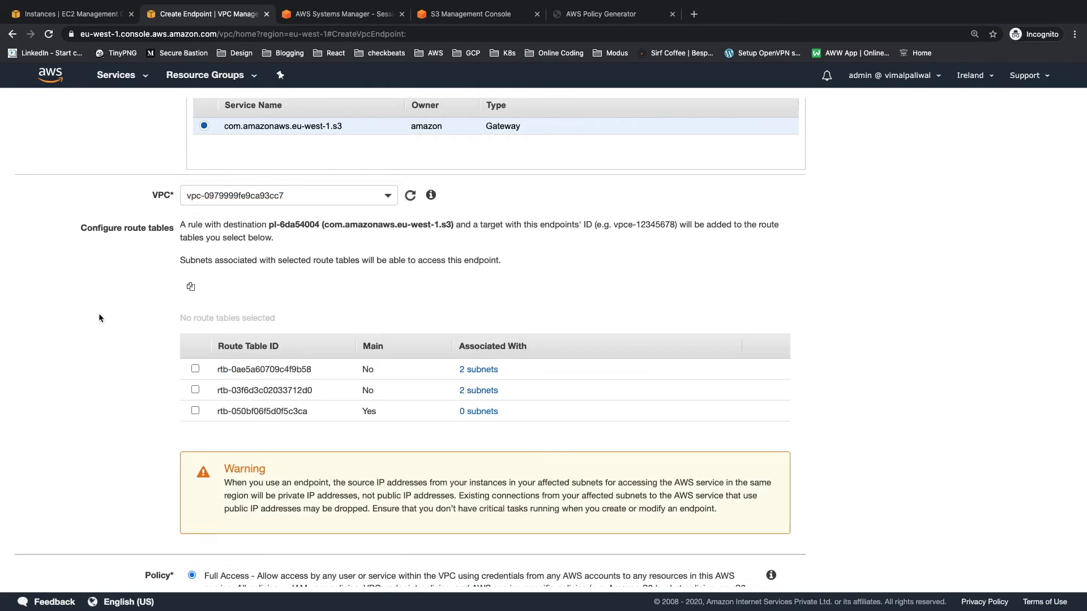
scroll(175, 376, "up", 1)
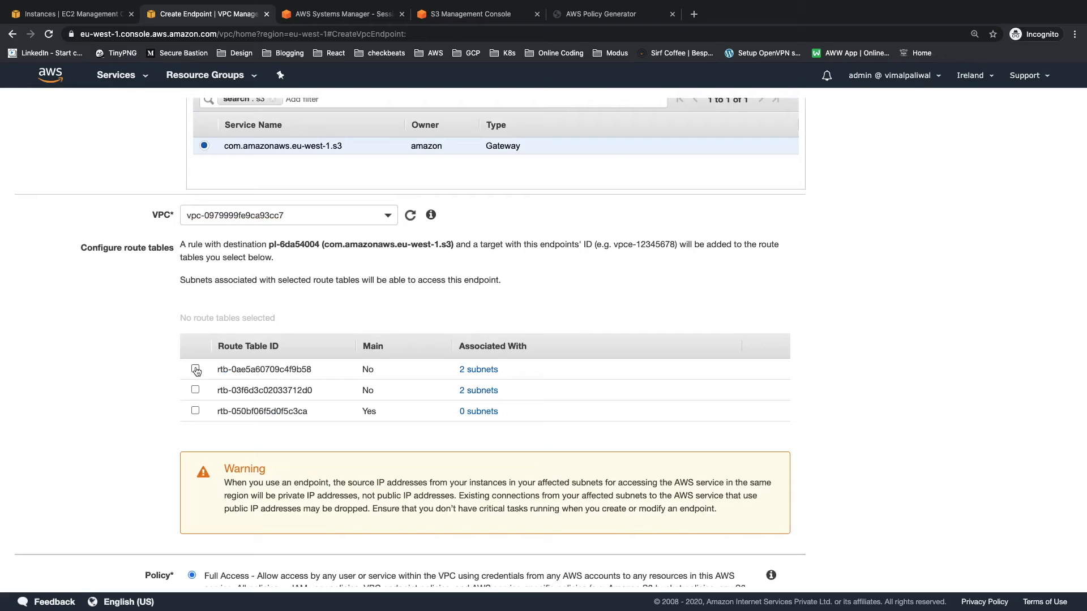
left_click(196, 369)
left_click(196, 390)
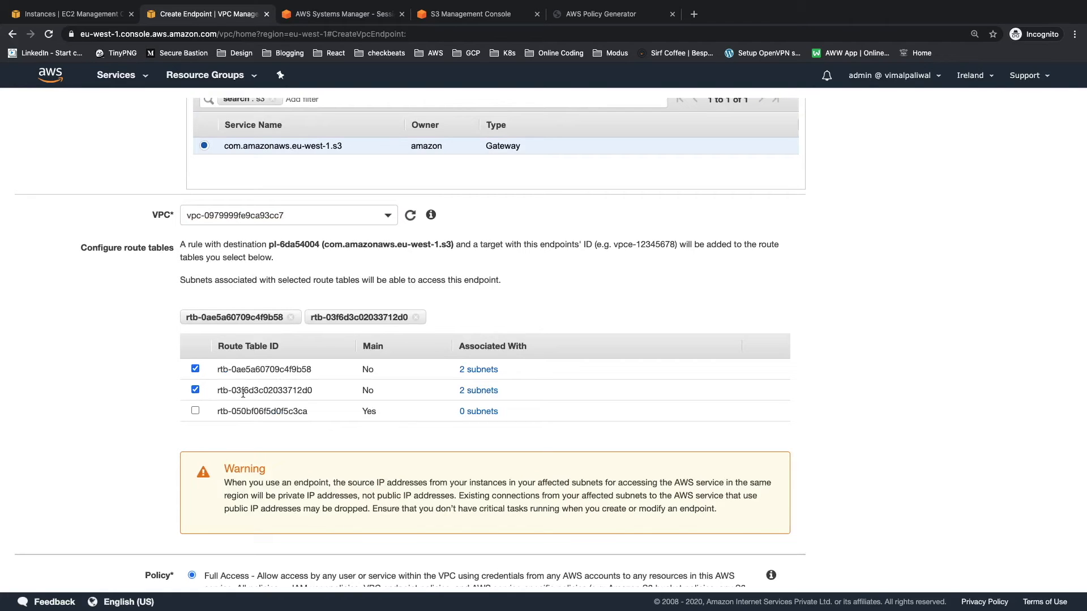
mouse_move(498, 395)
Step: Create the endpoint with the Full Access policy and enlarge the details area for it in the endpoint list
scroll(152, 459, "down", 4)
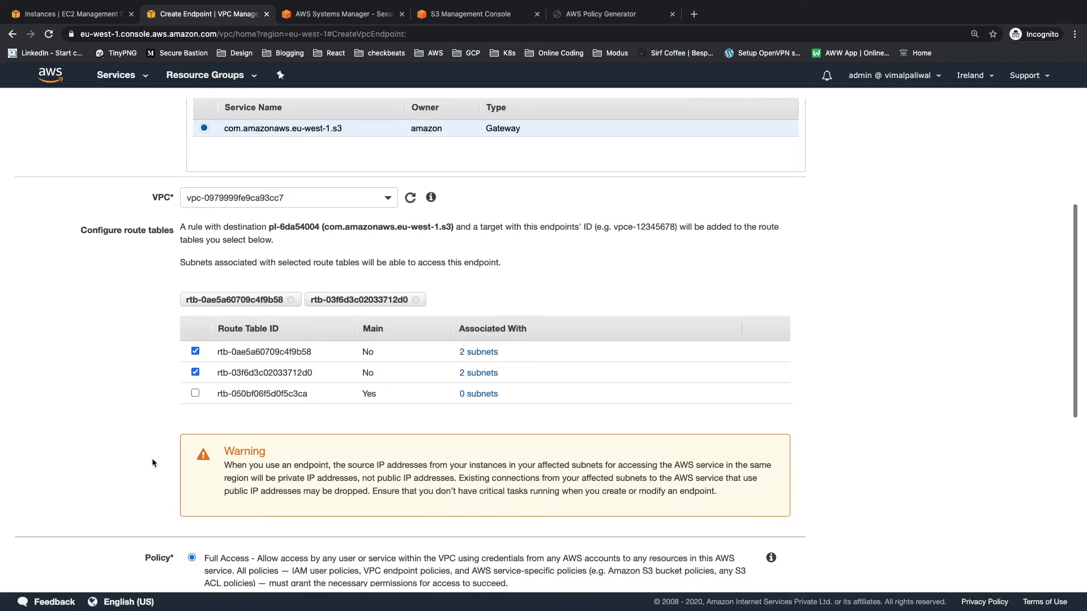
scroll(151, 459, "down", 6)
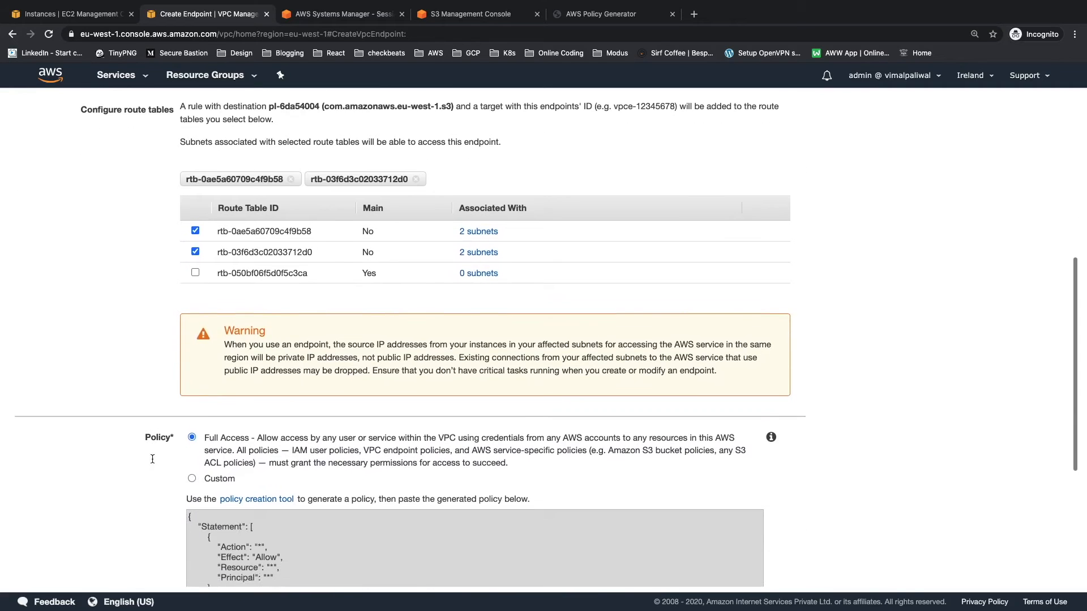
scroll(152, 458, "down", 3)
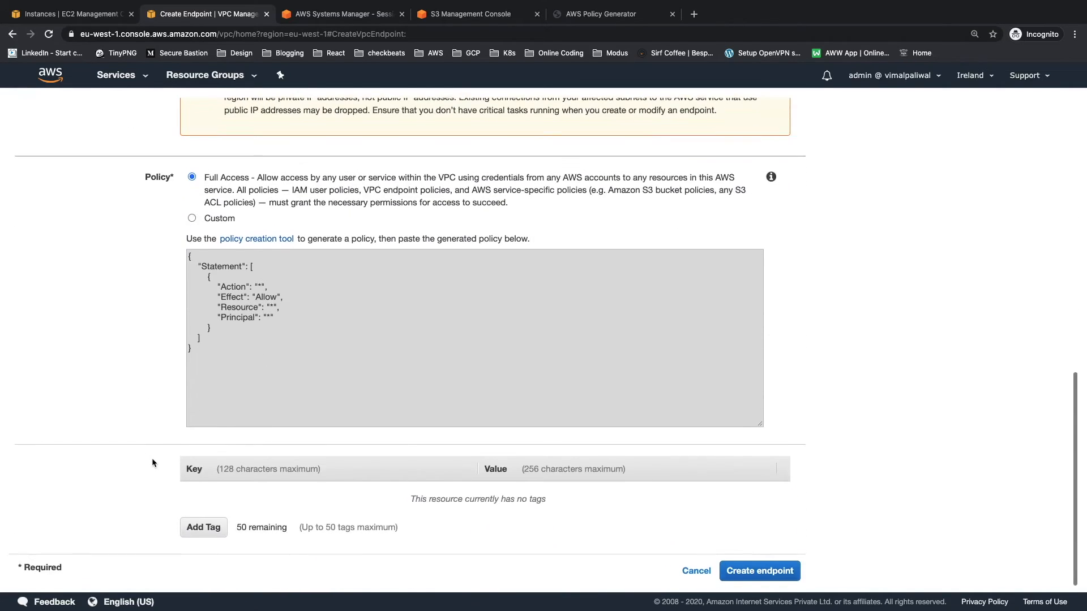
left_click(754, 570)
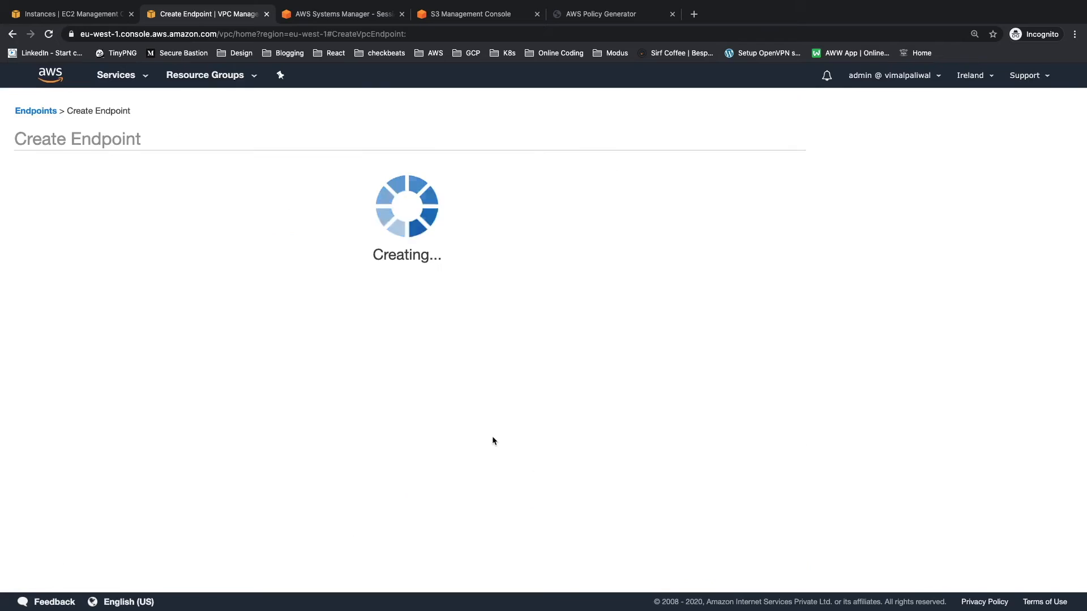
left_click(591, 252)
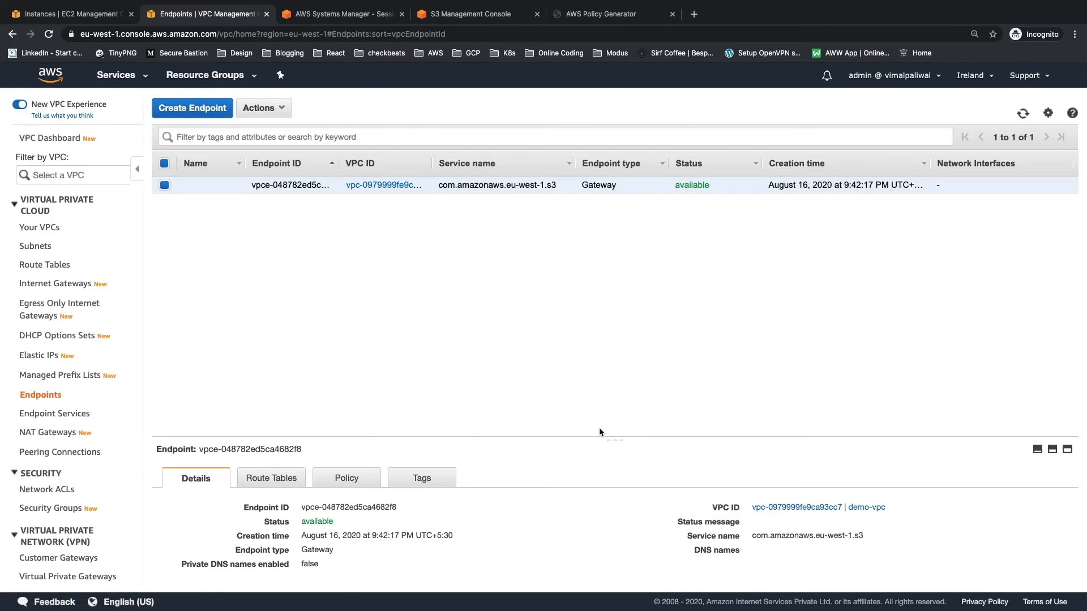
left_click_drag(604, 437, 616, 280)
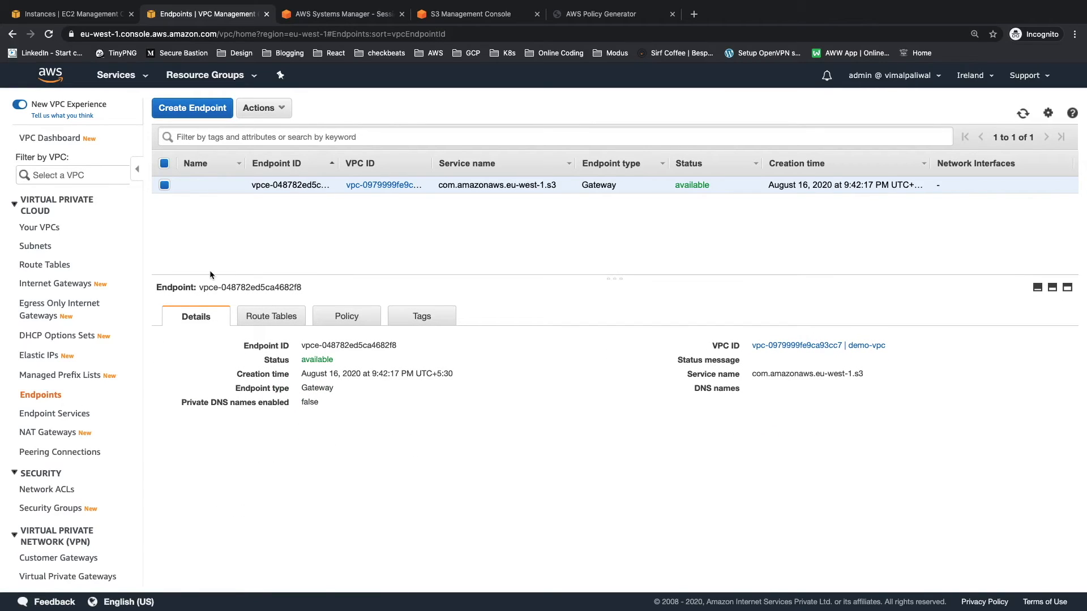
Step: Examine the routes of route table rtb-0ae5a60709c4f9b58 for the S3 endpoint entry
left_click(52, 267)
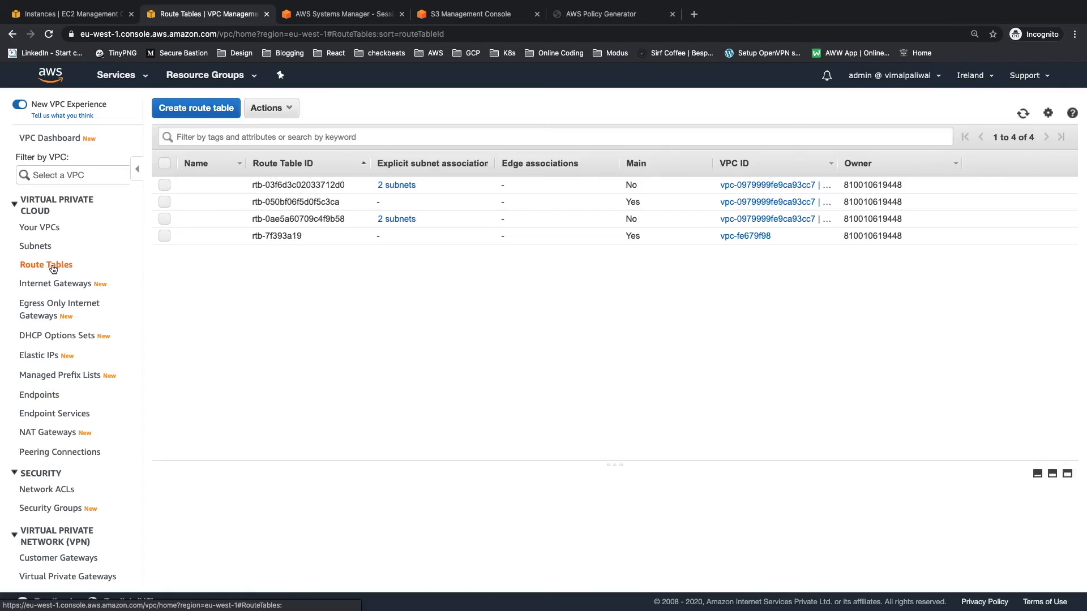
left_click(264, 221)
left_click_drag(378, 436, 399, 259)
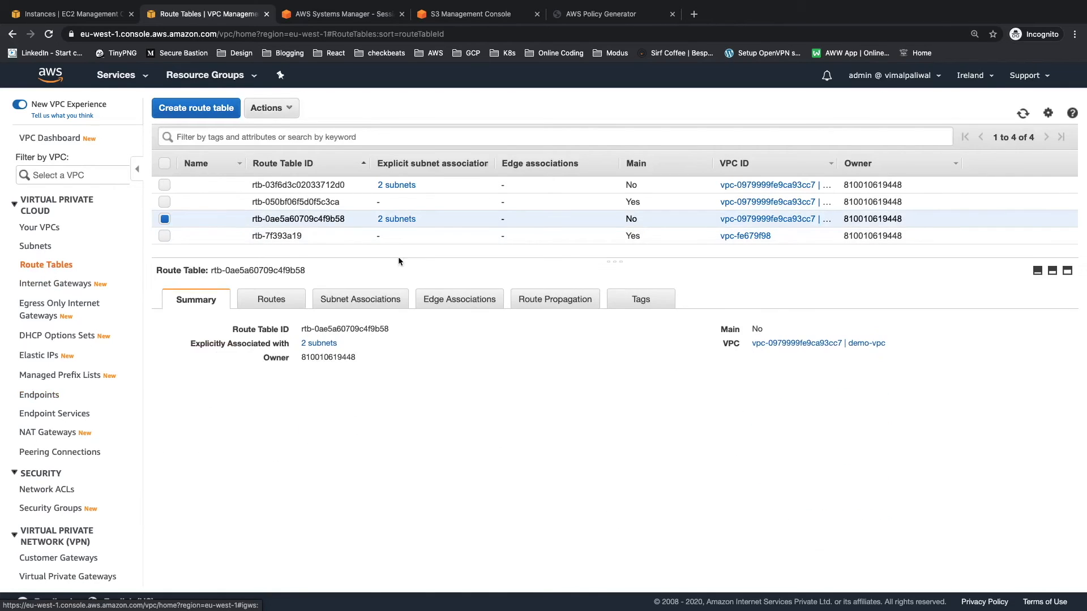
left_click(276, 301)
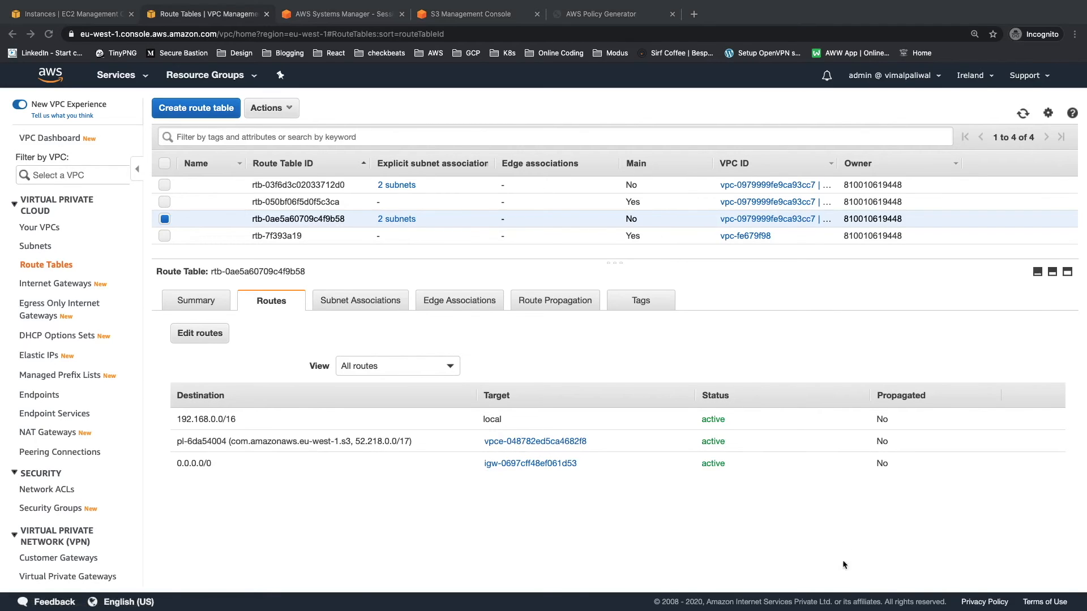
left_click(829, 517)
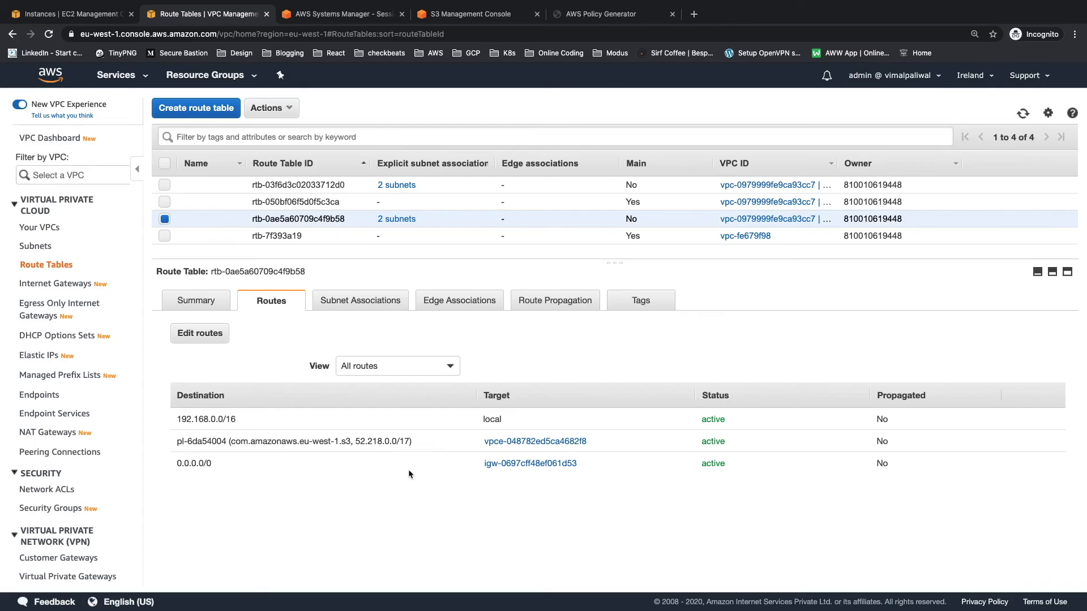
Step: Copy the ID of the S3 gateway endpoint from its details on the Endpoints page
right_click(501, 446)
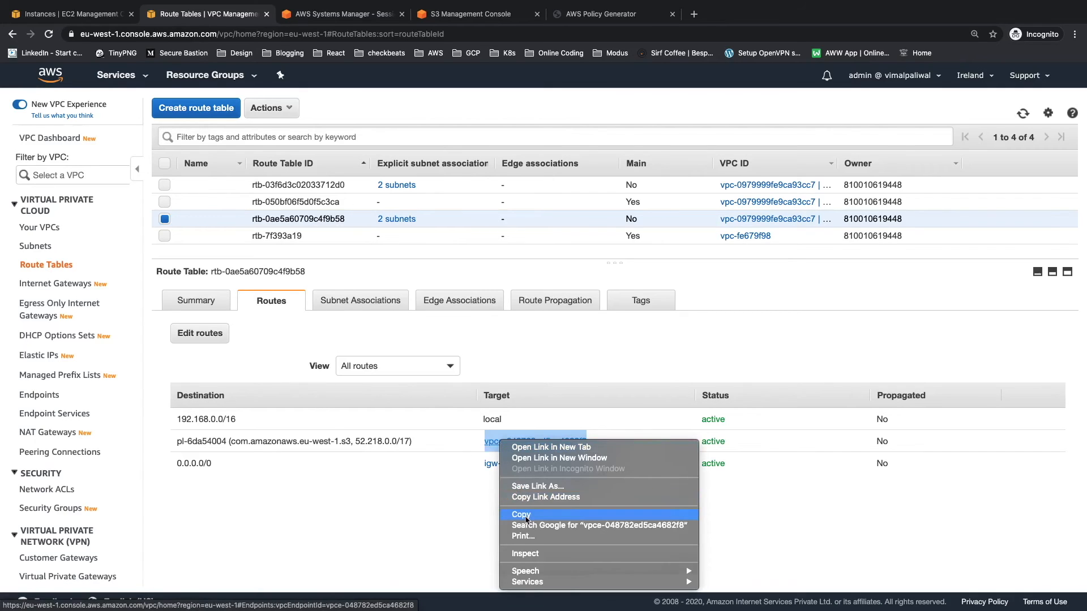
left_click(521, 515)
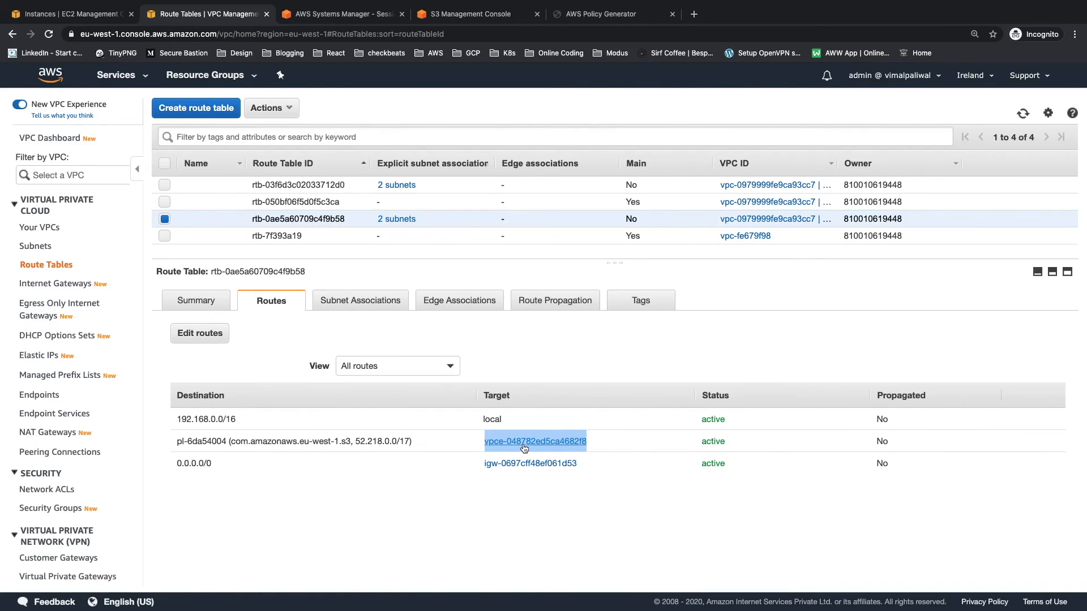
left_click(40, 394)
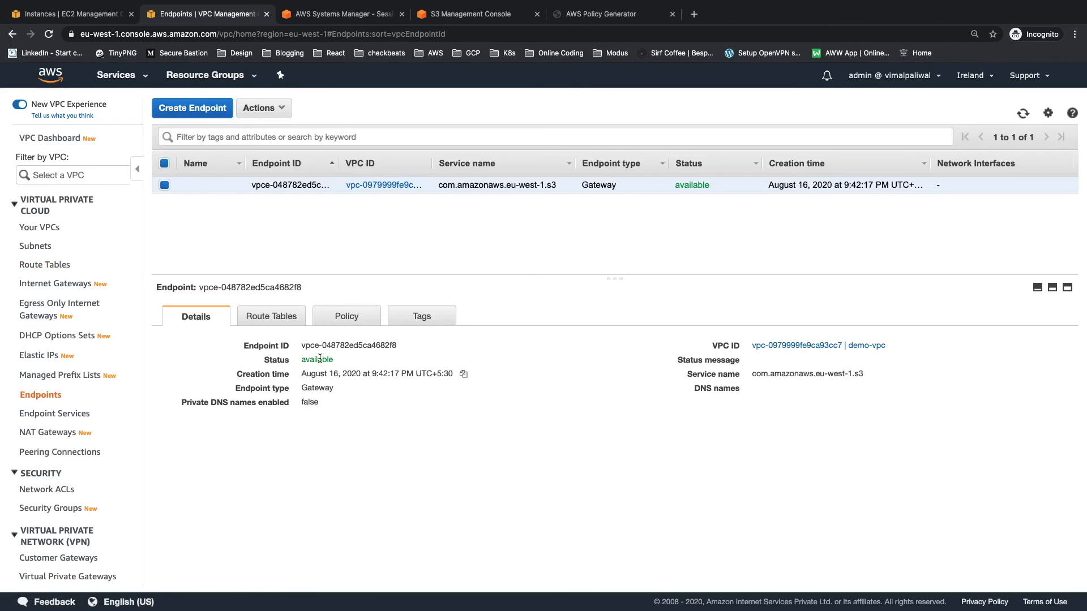
left_click(407, 345)
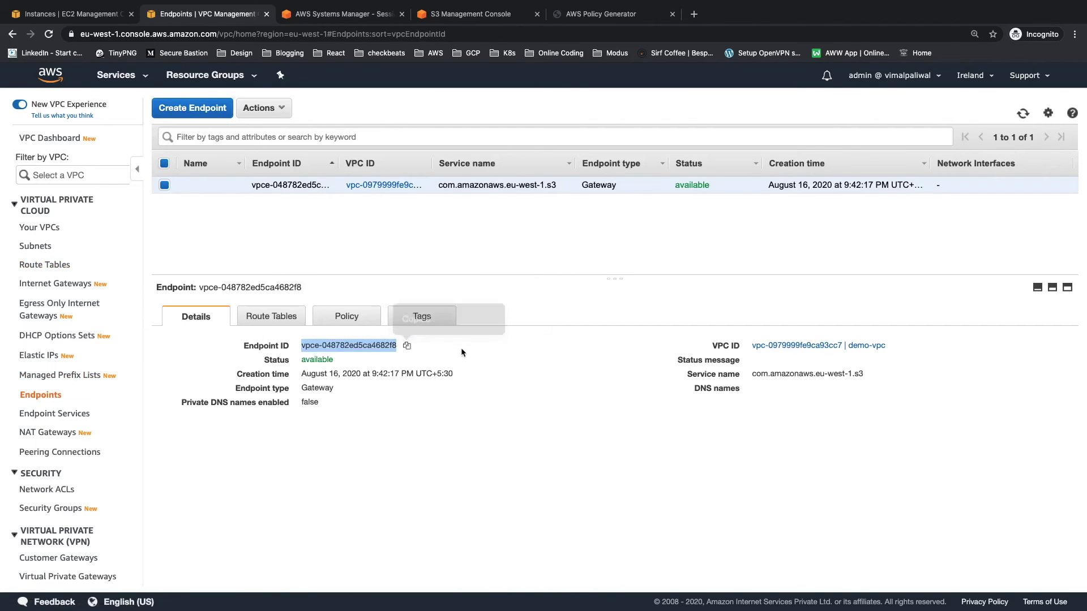
Step: In the S3 console, open the bucket policy editor in the permissions of aws-with-vim-demo
left_click(455, 16)
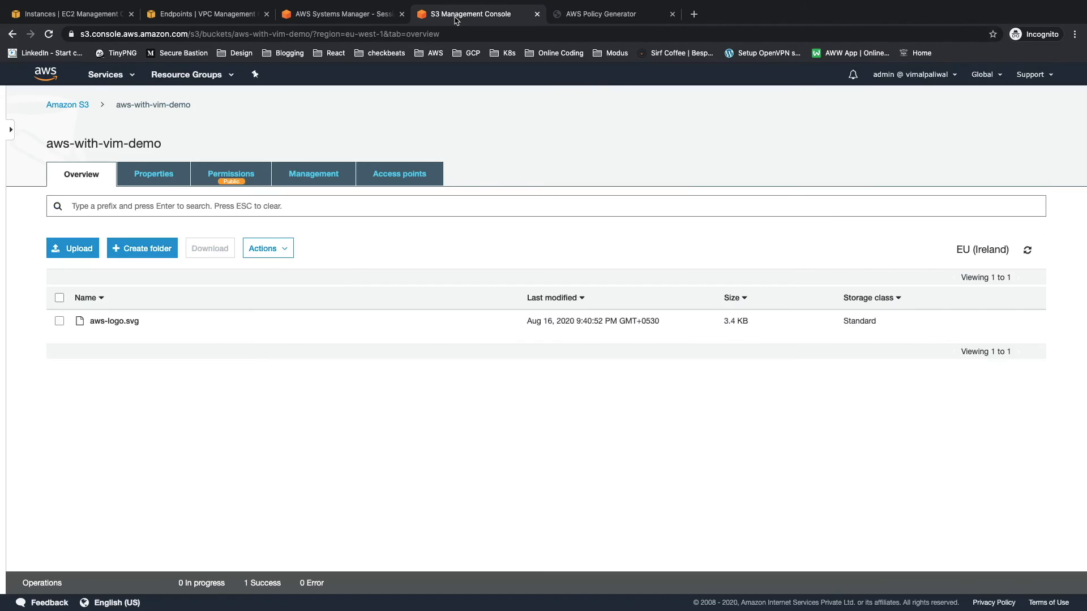
left_click(257, 175)
left_click(263, 215)
Step: Add an empty "Condition" block after the Resource list in the bucket policy statement
left_click(136, 387)
type(",")
key("Return")
type("\"")
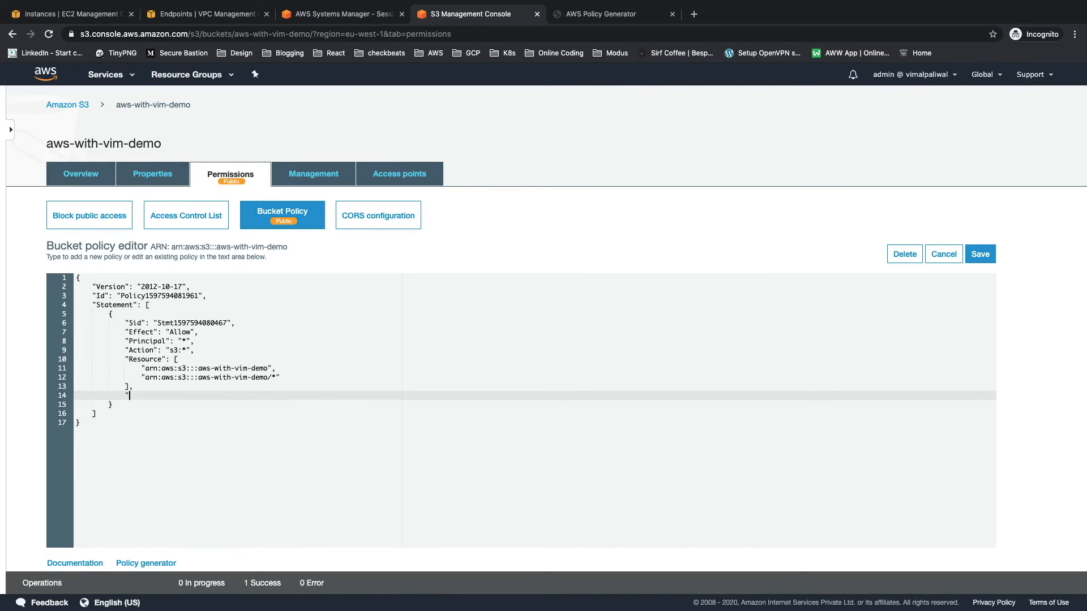
type("condition")
key("alt+shift+Left")
key("shift+Left")
key("BackSpace")
type("\"\"")
key("Left")
type("Condition")
key("Right")
type(": {")
key("Return")
Step: Insert an empty "StringEquals" block inside the policy's Condition
key("Return")
key("Up")
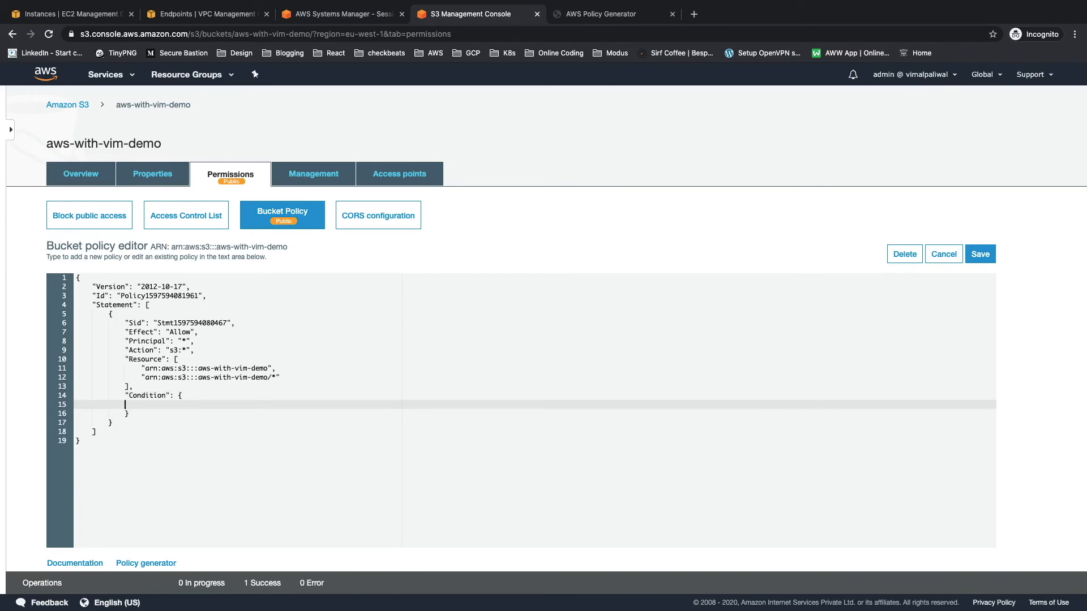
type("\"StringEquals\": {")
key("Return")
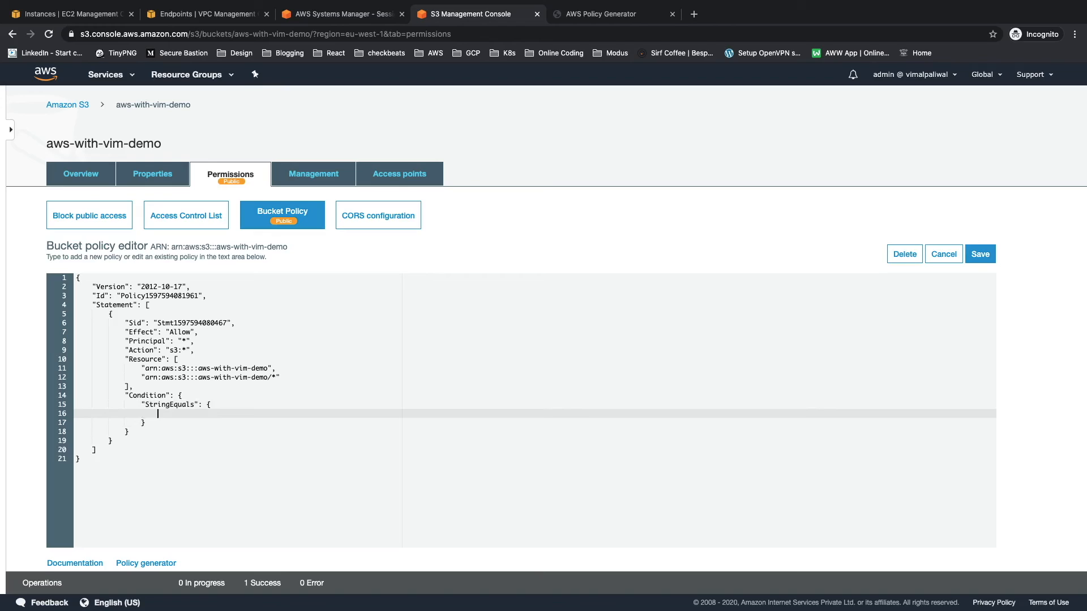
Step: Inside StringEquals, add the key "aws:SourceVpce" with the copied endpoint ID vpce-048782ed5ca4682f8 as its value
type("\"aws:SourceVpce\": \"\"")
key("super+v")
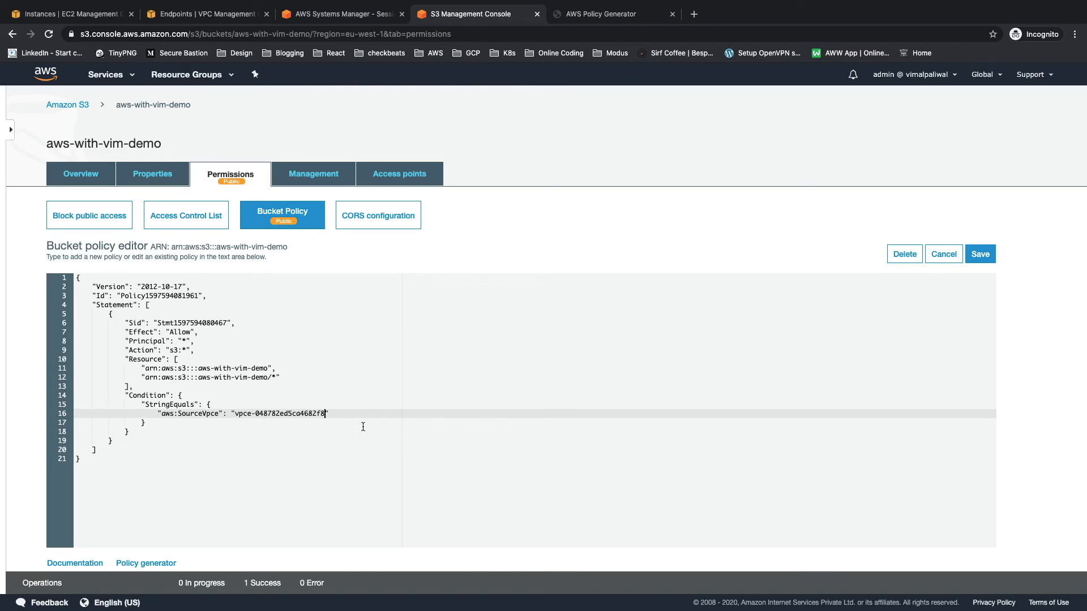
Step: Save the bucket policy and test access by running "aws s3 ls s3://aws-with-vim-demo" in the EC2 instance's Session Manager terminal
left_click(979, 253)
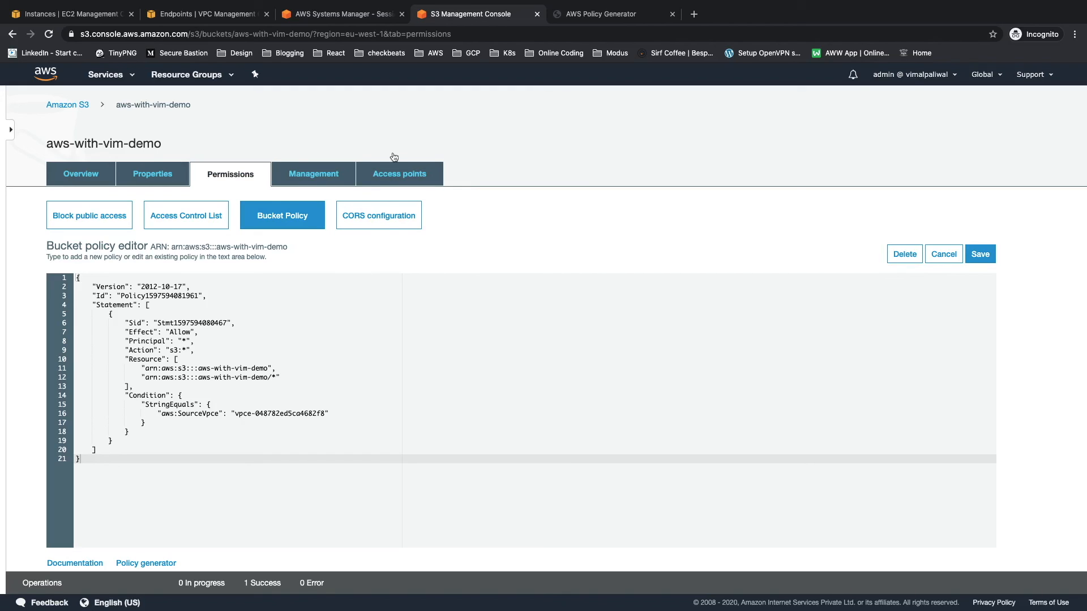
left_click(335, 17)
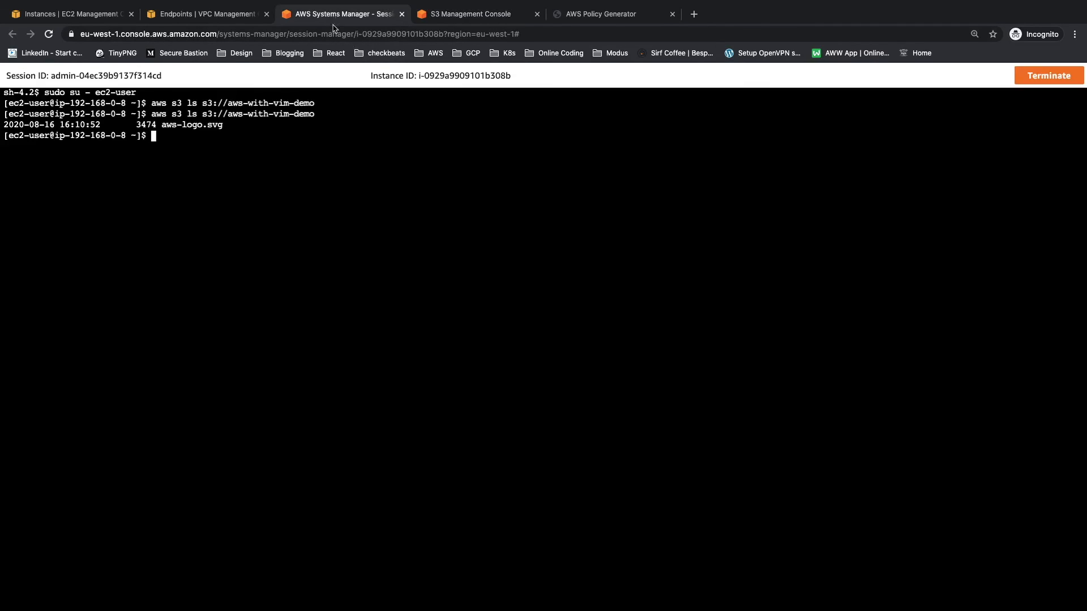
key("super+plus")
key("super+plus")
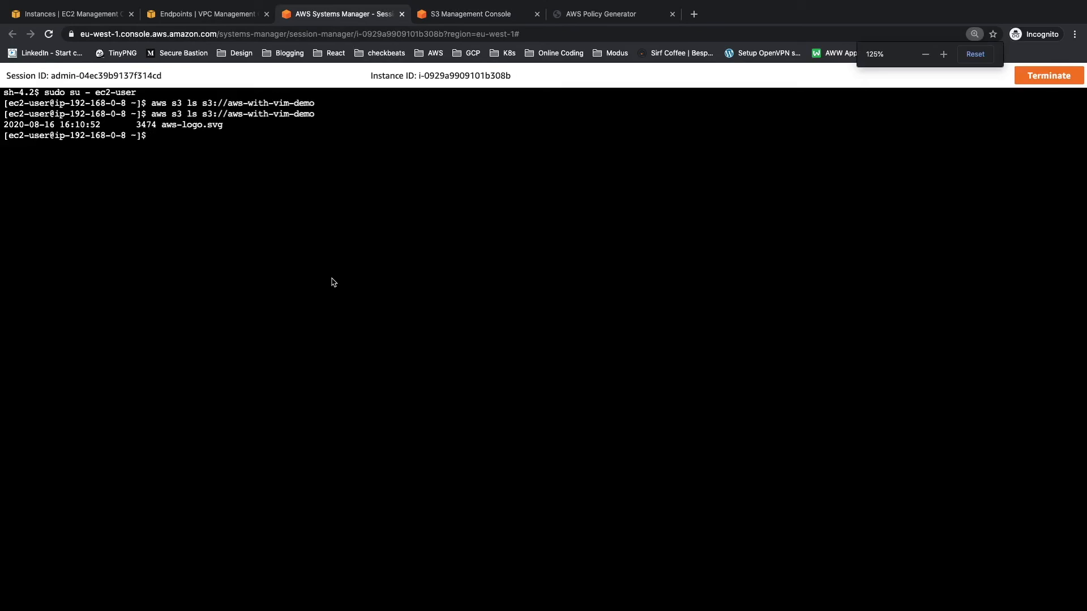
key("super+plus")
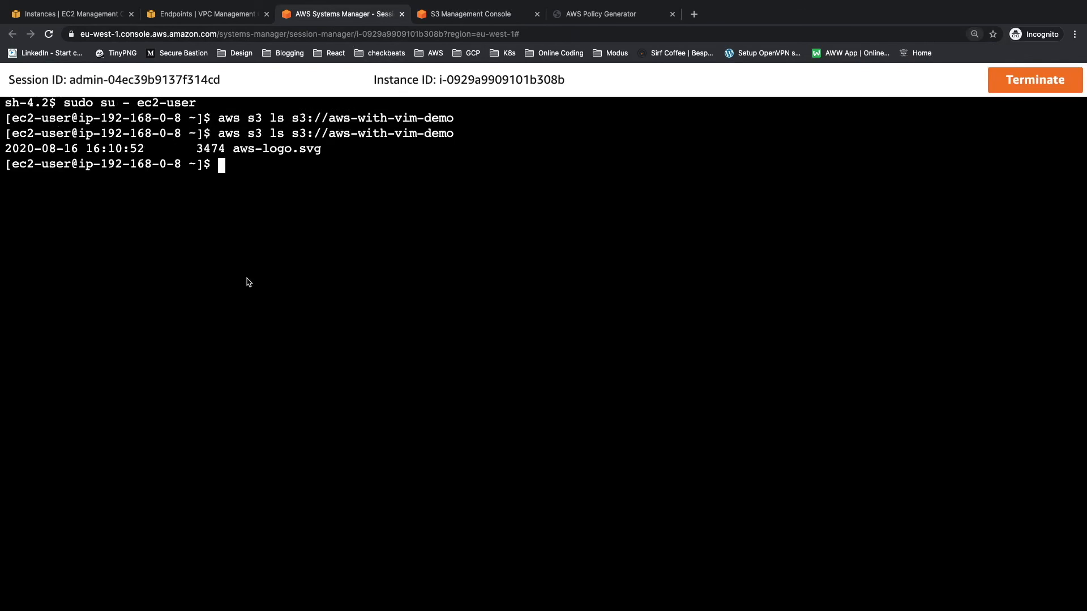
key("Up")
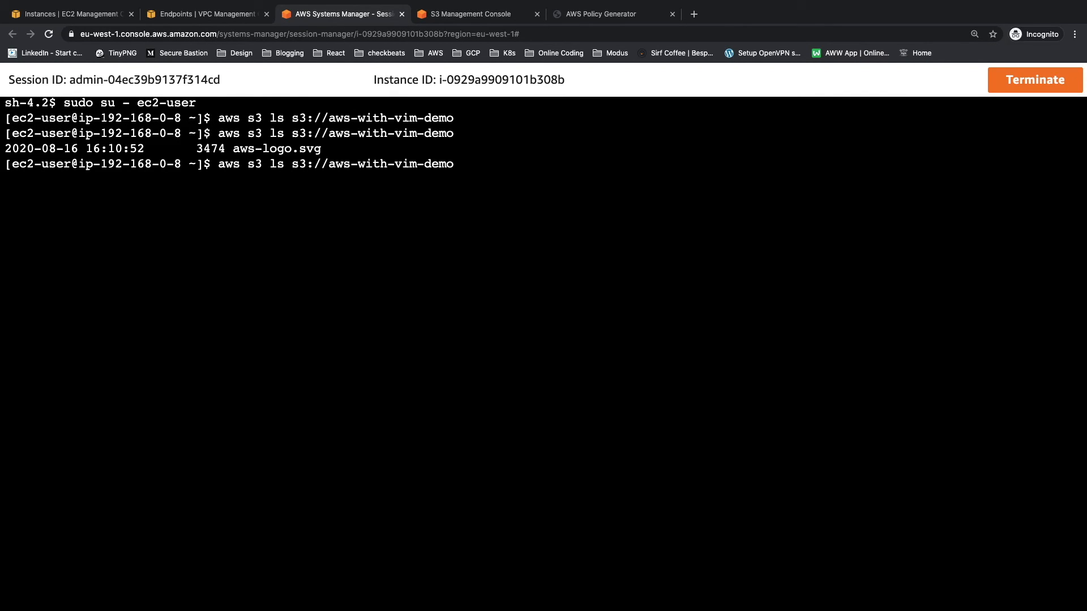
key("Return")
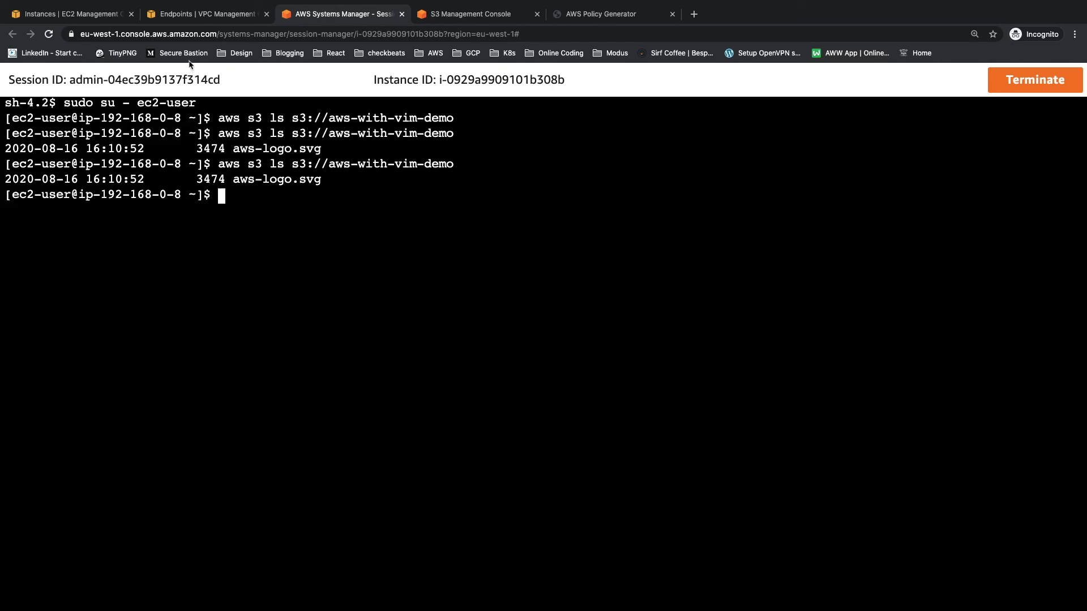
Step: In the VPC console, delete the S3 gateway endpoint vpce-048782ed5ca4682f8 and confirm the deletion
left_click(207, 17)
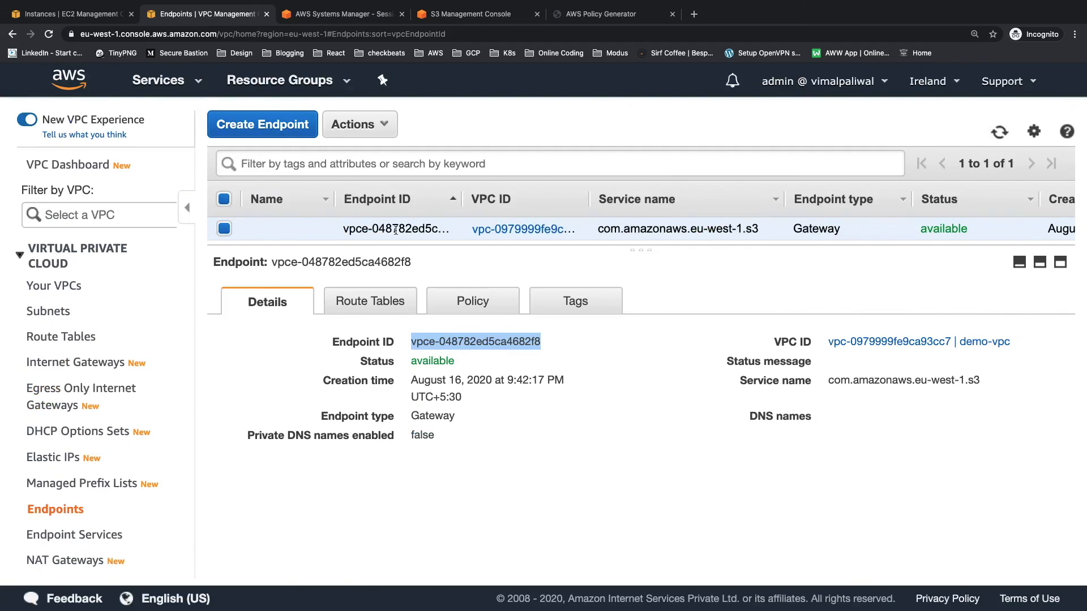
key("ctrl+minus")
key("ctrl+minus")
left_click(271, 111)
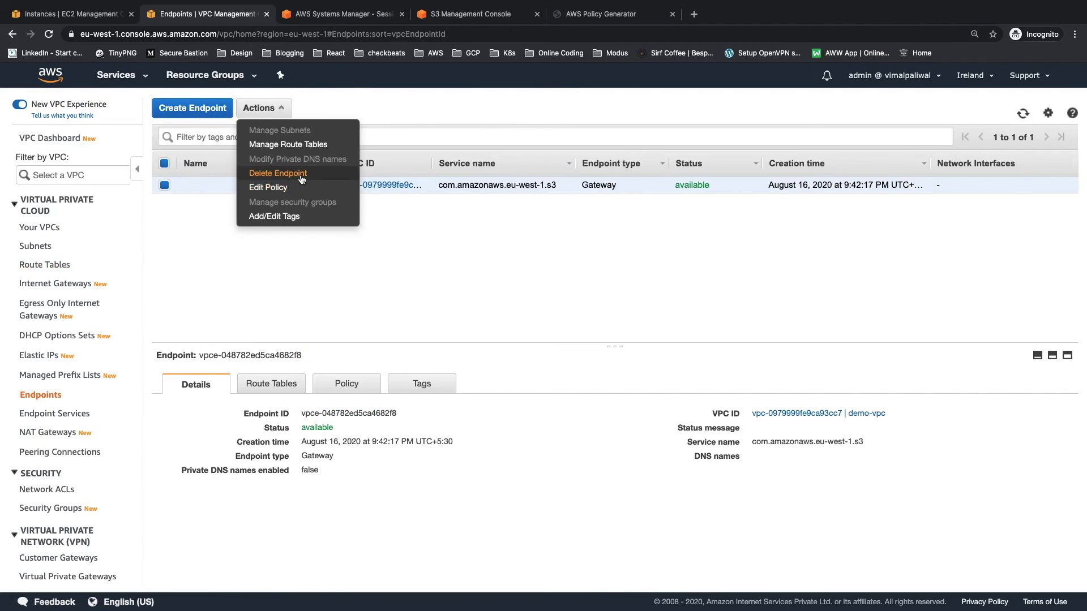
left_click(300, 179)
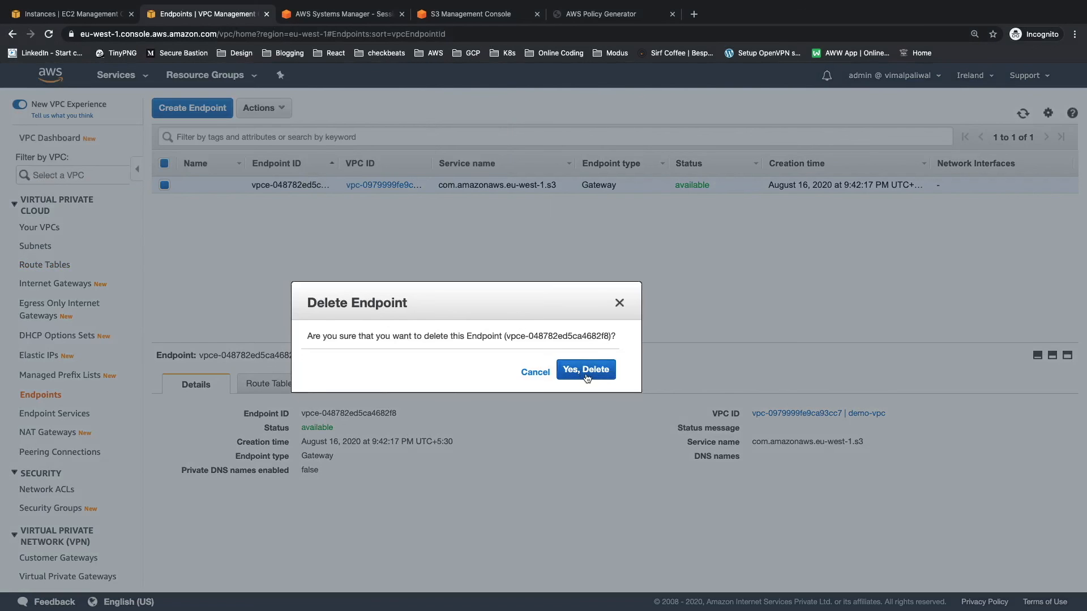
left_click(586, 371)
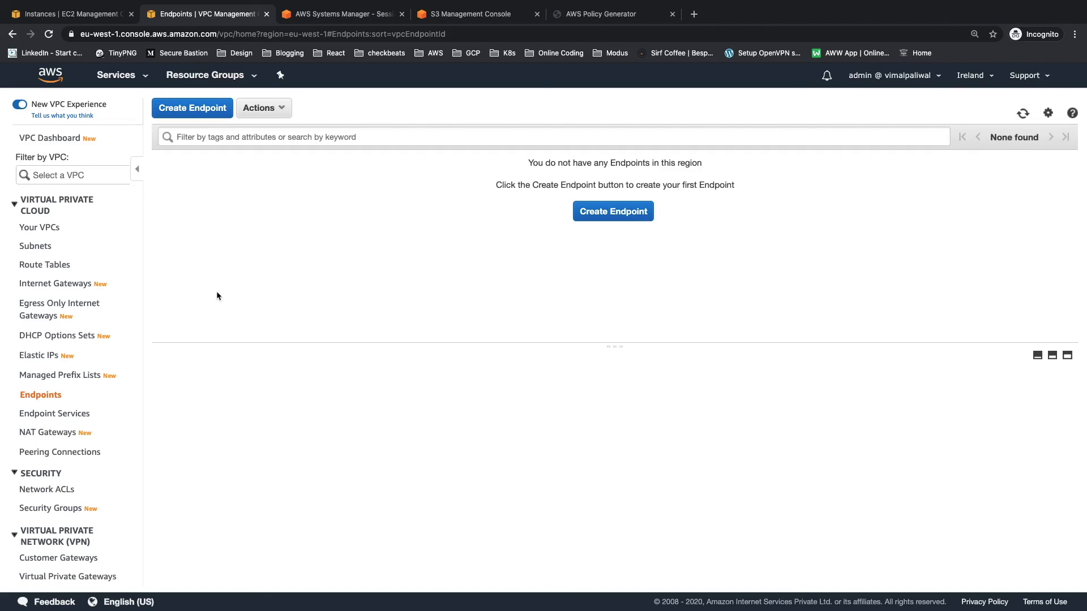
Step: Check the routes of route table rtb-0ae5a60709c4f9b58 for an S3 endpoint entry
left_click(44, 266)
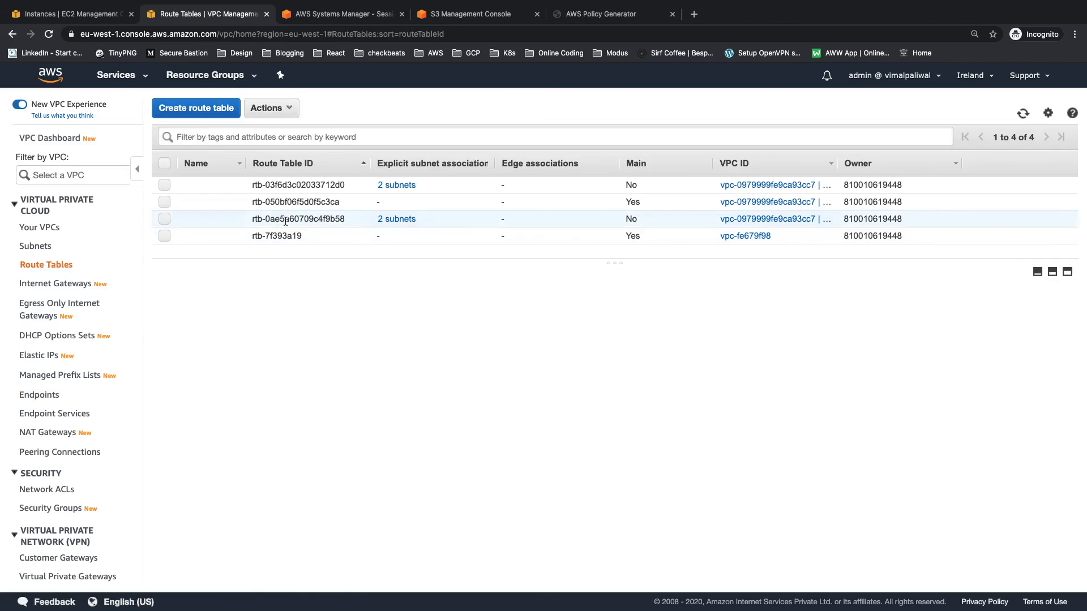
left_click(285, 221)
left_click(282, 306)
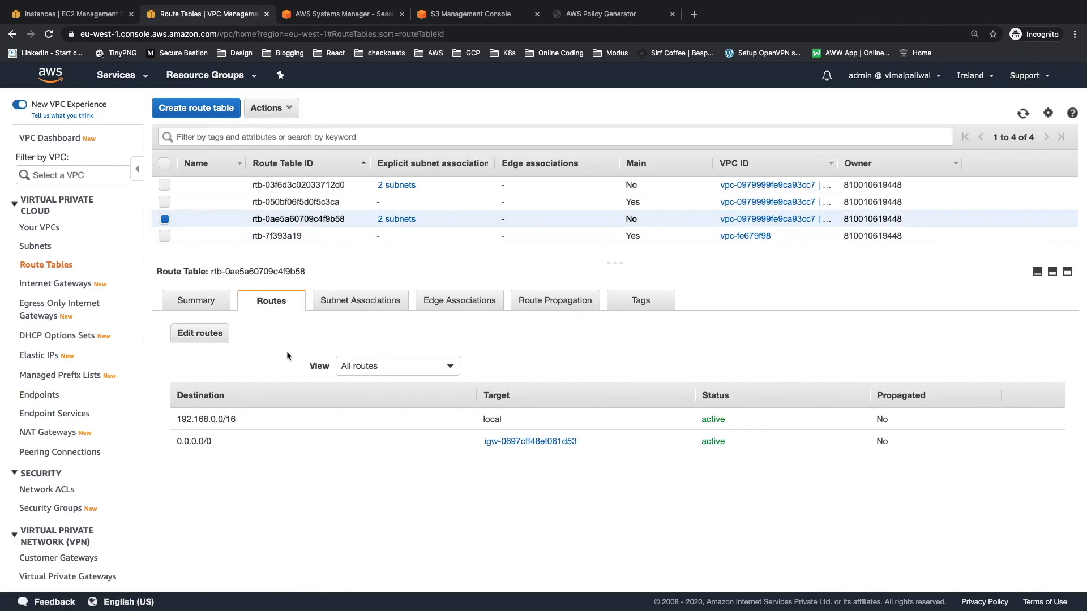
Step: Rerun "aws s3 ls s3://aws-with-vim-demo" in the EC2 session to test bucket access without the endpoint
left_click(338, 15)
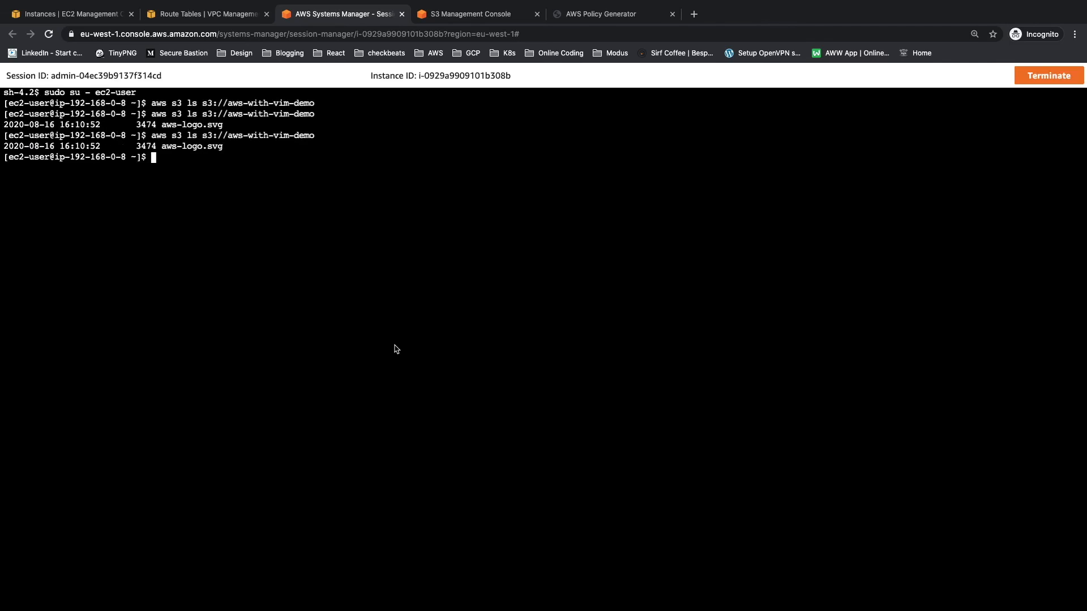
key("super+plus")
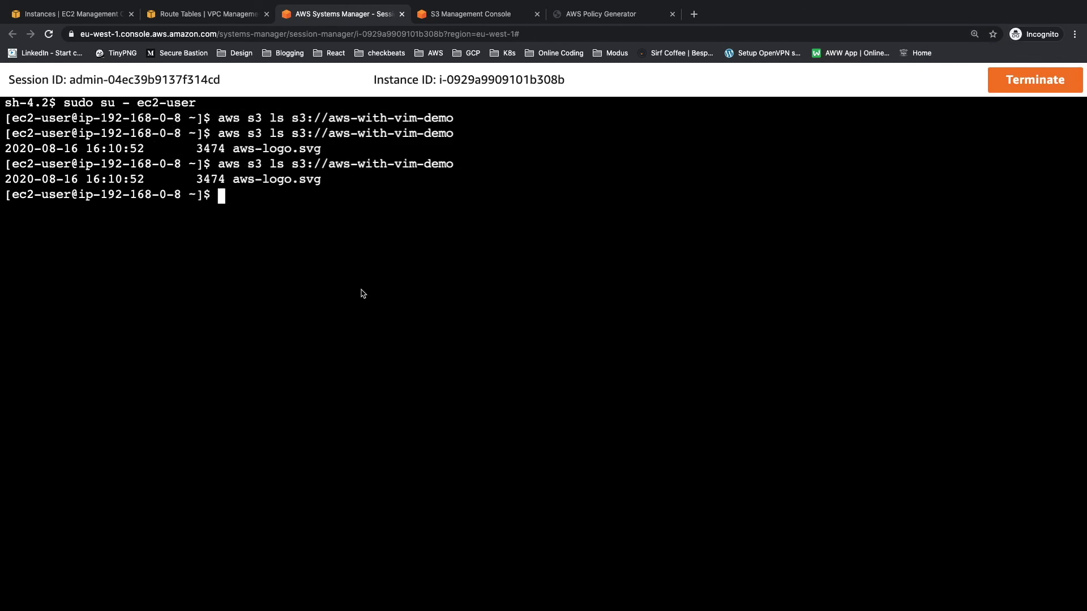
key("Up")
key("Return")
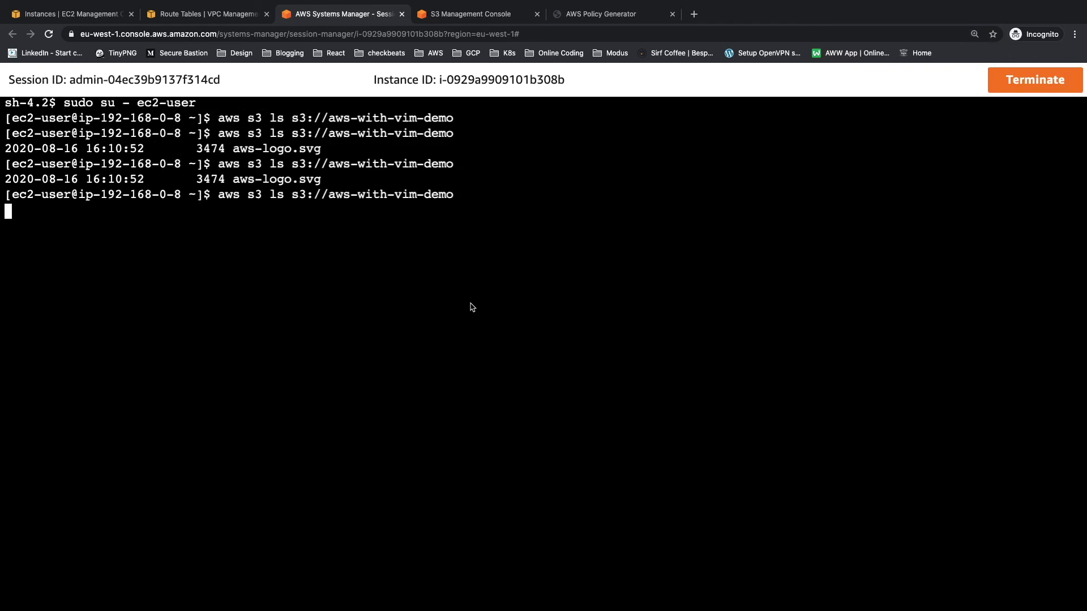